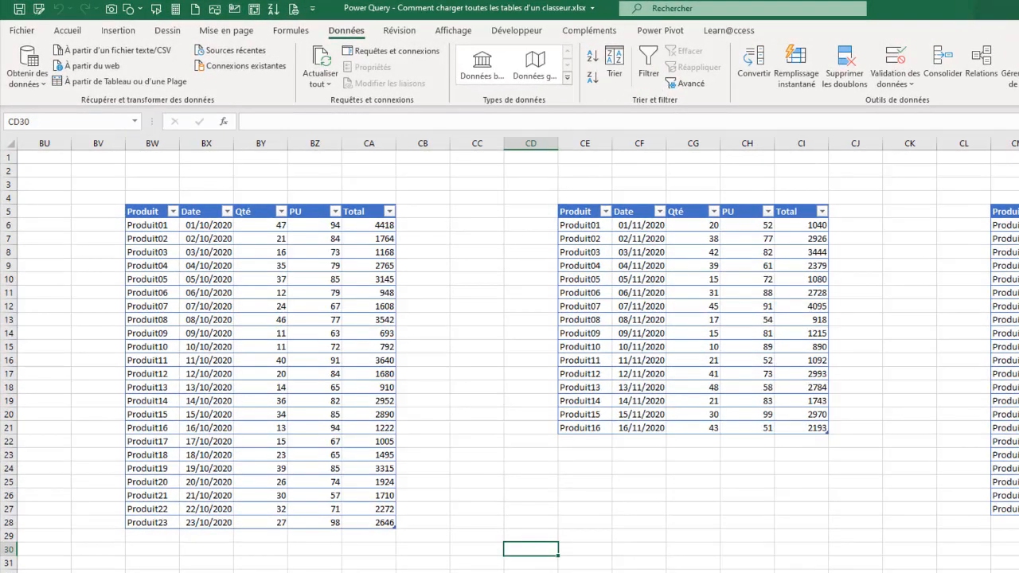
Browse the monthly product tables on the 2019 sheet, from October and November back to January, February and the summer months.
{"action": "key", "text": "ctrl+Page_Down"}
{"action": "key", "text": "ctrl+Page_Up"}
{"action": "key", "text": "ctrl+Page_Up"}
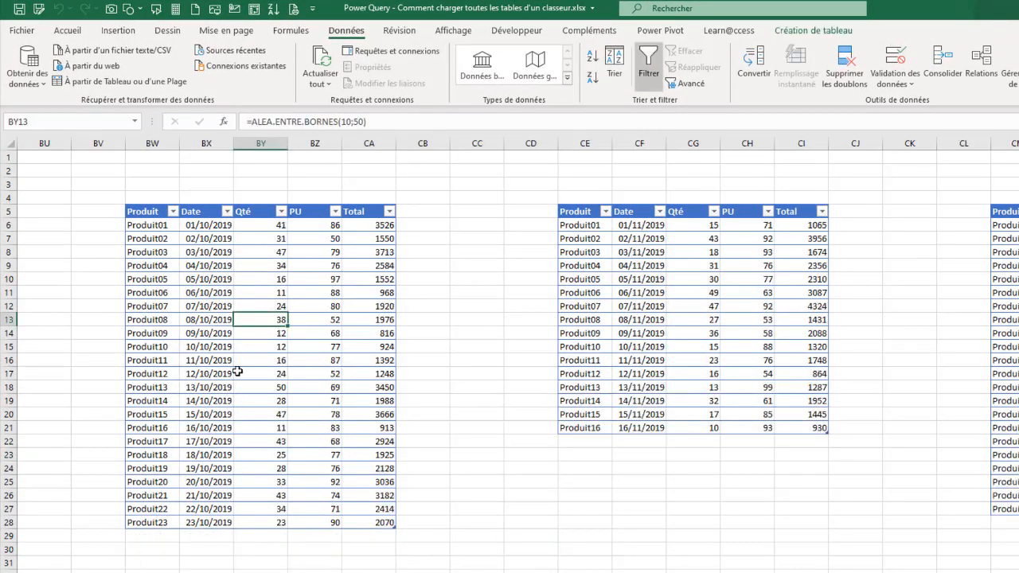
{"action": "left_click", "coordinate": [228, 280]}
{"action": "left_click", "coordinate": [593, 280]}
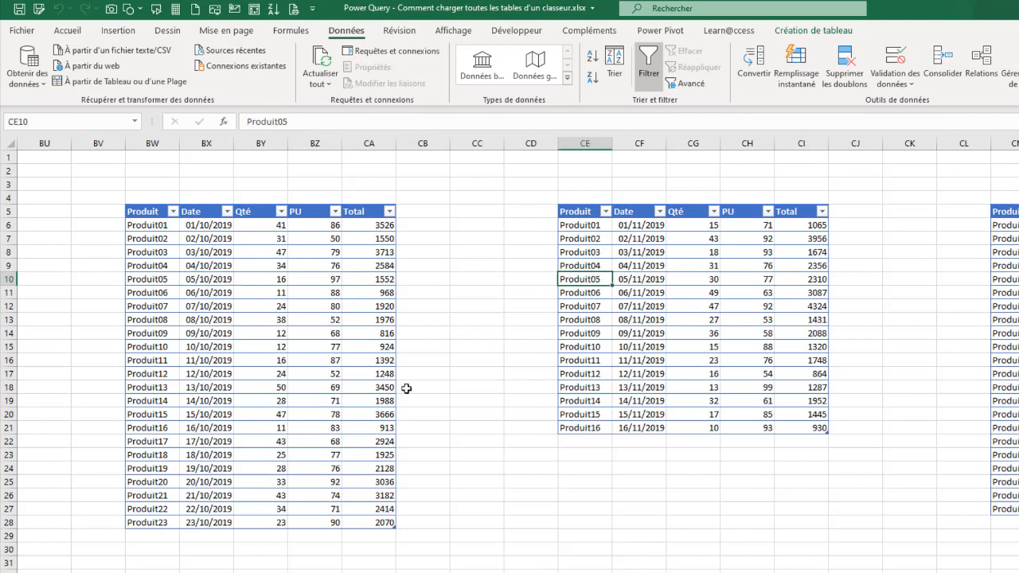
{"action": "scroll", "coordinate": [509, 358], "scroll_direction": "left", "scroll_amount": 20}
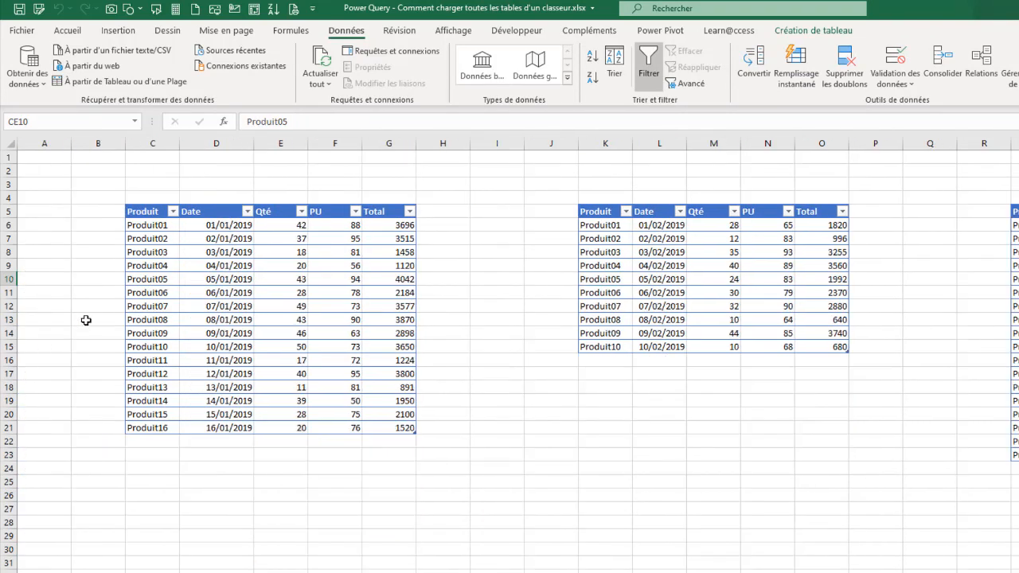
{"action": "left_click", "coordinate": [203, 283]}
{"action": "left_click", "coordinate": [227, 254]}
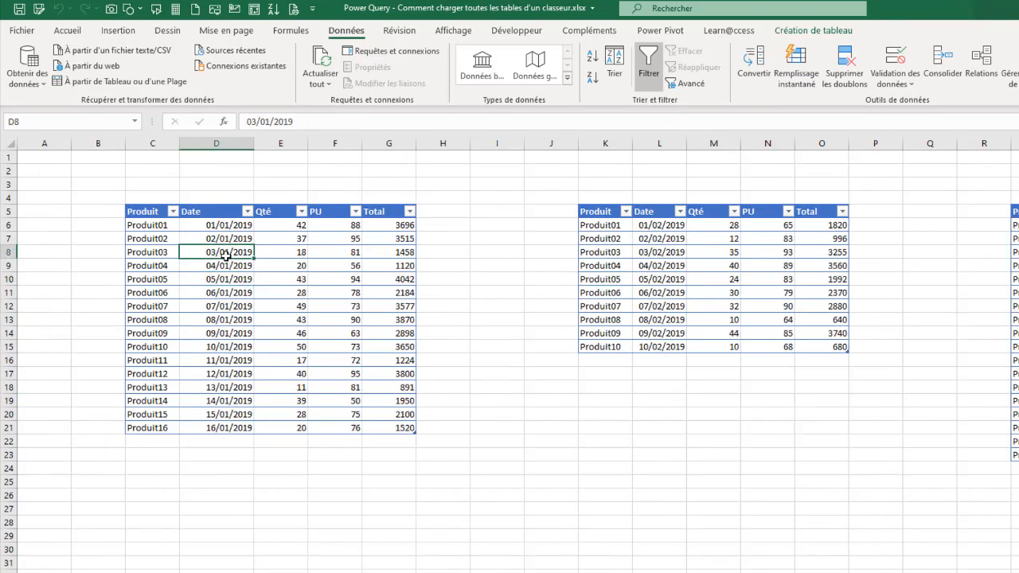
{"action": "left_click", "coordinate": [674, 266]}
{"action": "left_click", "coordinate": [1018, 280]}
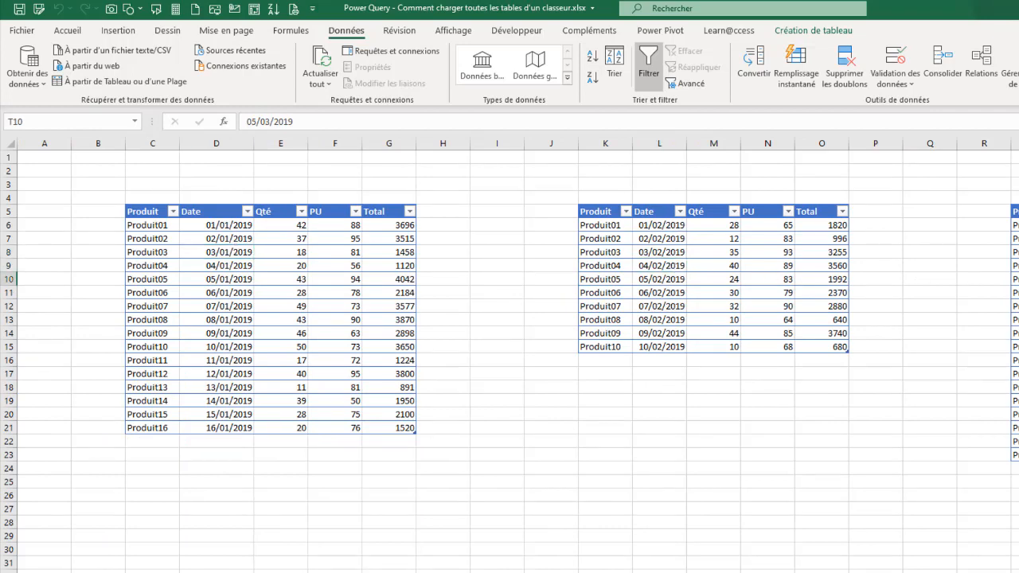
{"action": "scroll", "coordinate": [510, 358], "scroll_direction": "right", "scroll_amount": 20}
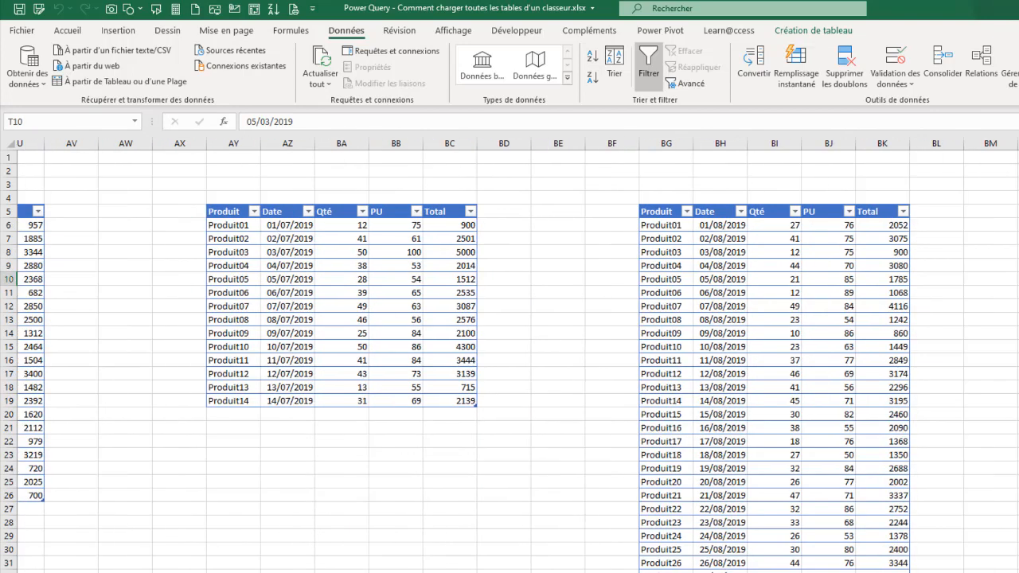
{"action": "scroll", "coordinate": [509, 358], "scroll_direction": "left", "scroll_amount": 20}
{"action": "left_click", "coordinate": [275, 305]}
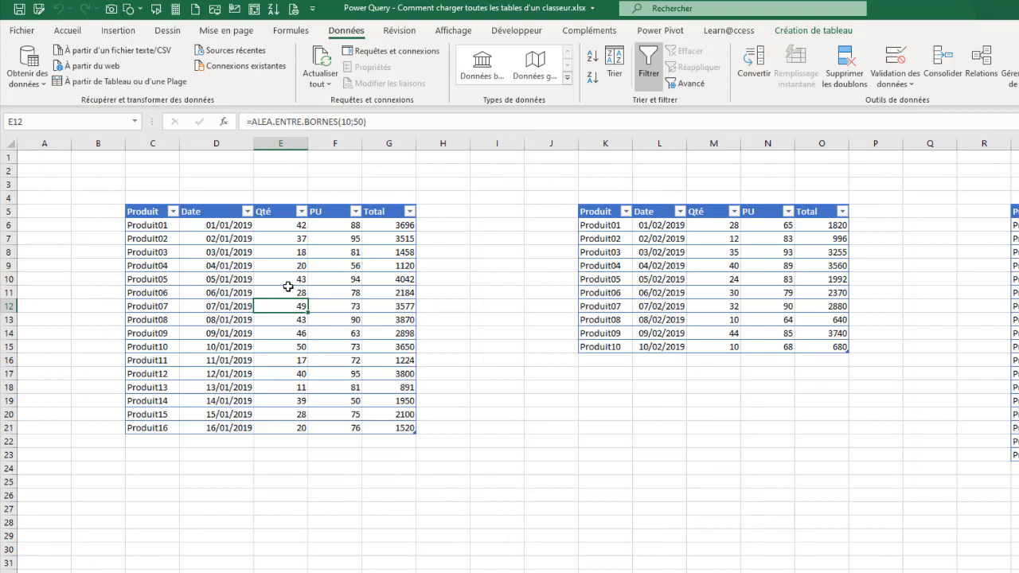
Check the names assigned to the monthly tables on the 2019 sheet, starting with the January table.
{"action": "left_click", "coordinate": [279, 265]}
{"action": "left_click", "coordinate": [797, 30]}
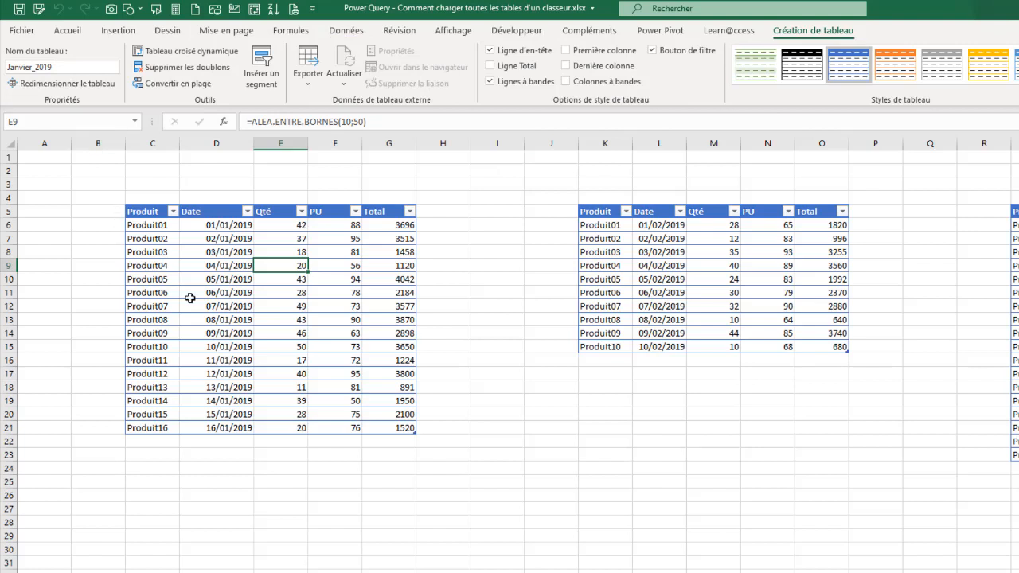
{"action": "left_click", "coordinate": [75, 66]}
{"action": "left_click", "coordinate": [655, 277]}
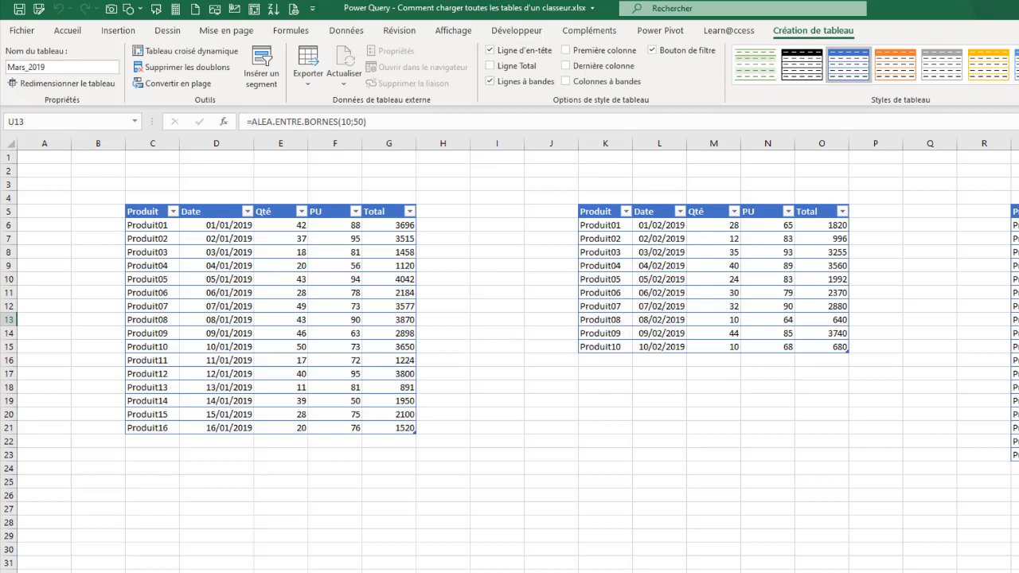
{"action": "scroll", "coordinate": [846, 330], "scroll_direction": "right", "scroll_amount": 5}
{"action": "left_click", "coordinate": [847, 290]}
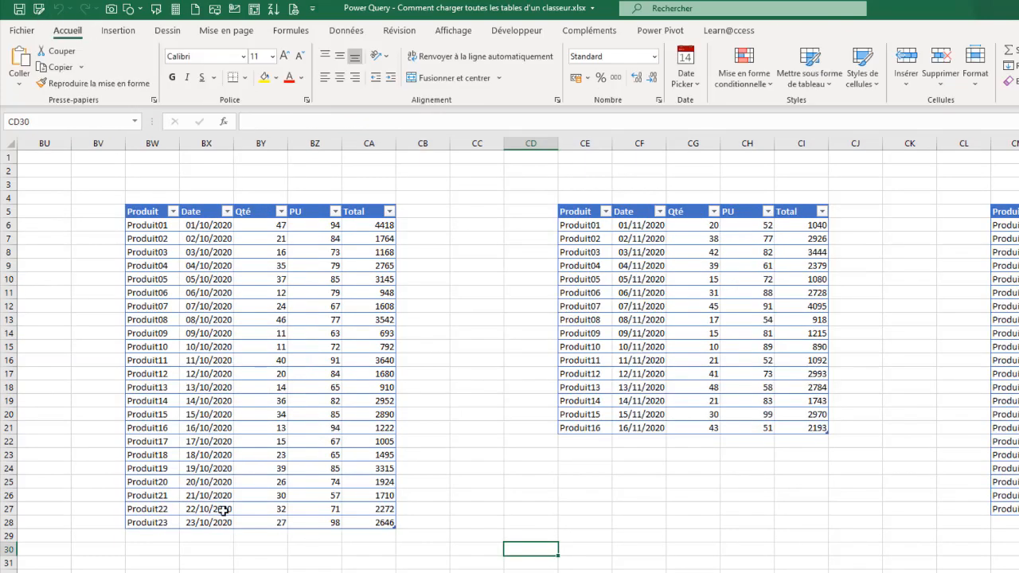
Check the names assigned to the October through December tables and view the January table on the 2020 sheet.
{"action": "left_click", "coordinate": [259, 350]}
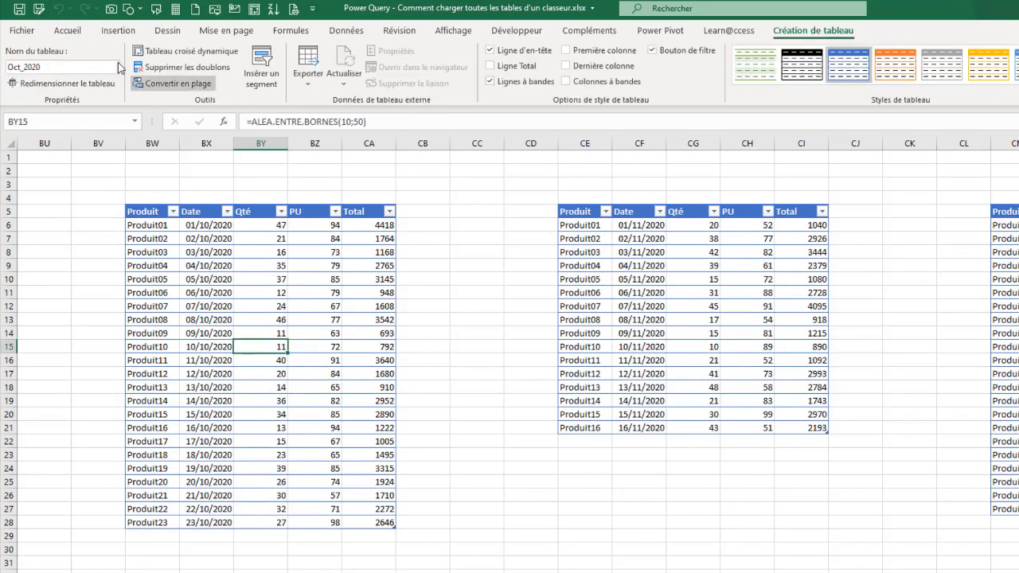
{"action": "left_click", "coordinate": [698, 262]}
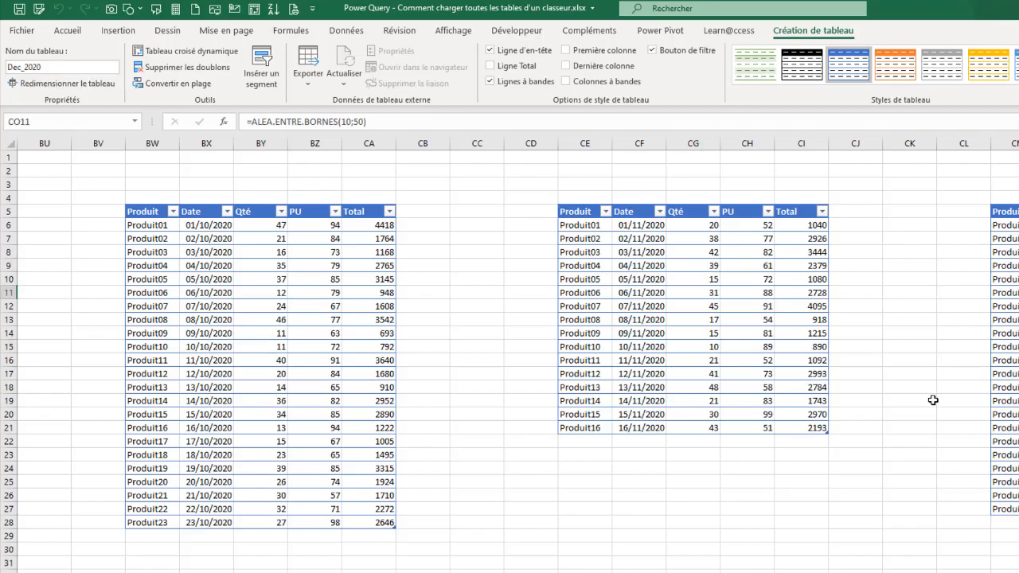
{"action": "scroll", "coordinate": [517, 354], "scroll_direction": "left", "scroll_amount": 20}
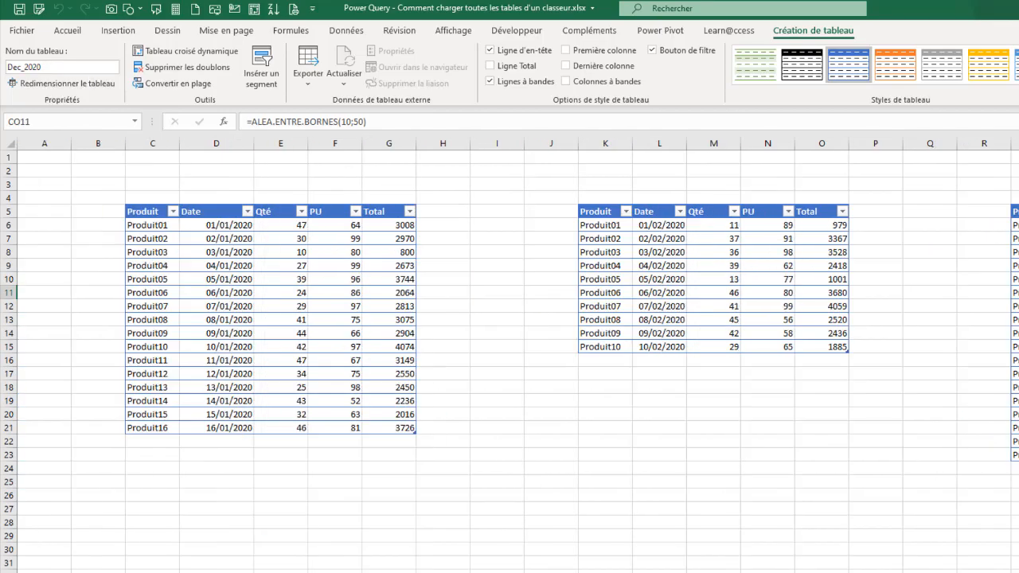
{"action": "left_click", "coordinate": [273, 343]}
{"action": "left_click_drag", "start_coordinate": [522, 316], "coordinate": [525, 306]}
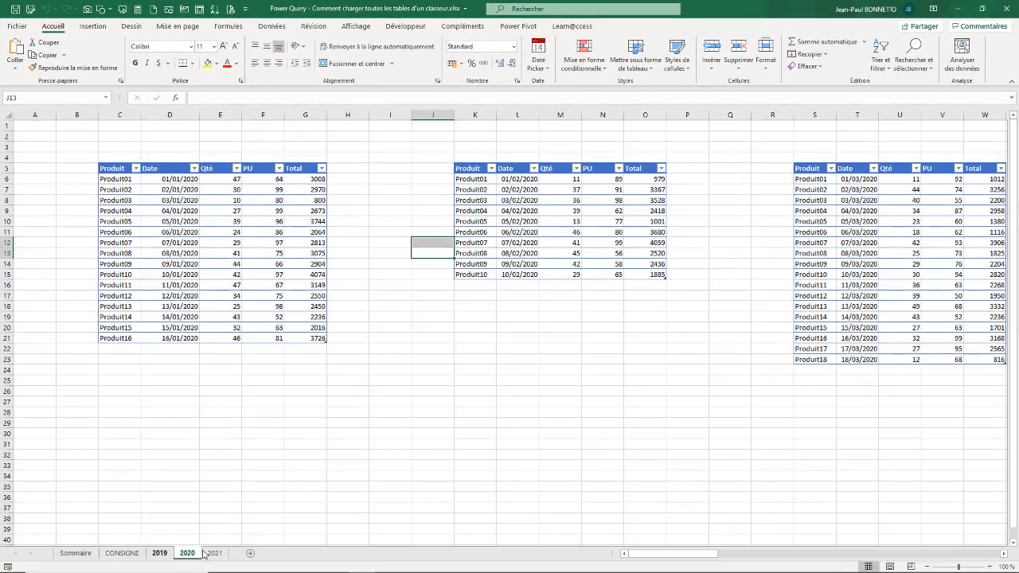
Look over the monthly tables on the 2021 sheet.
{"action": "left_click", "coordinate": [213, 553]}
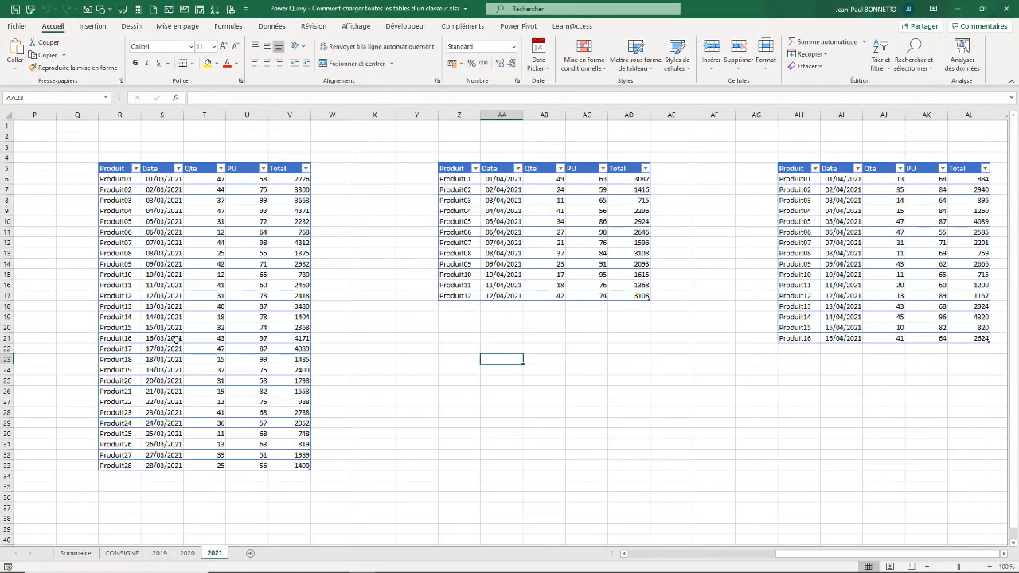
{"action": "left_click", "coordinate": [427, 430]}
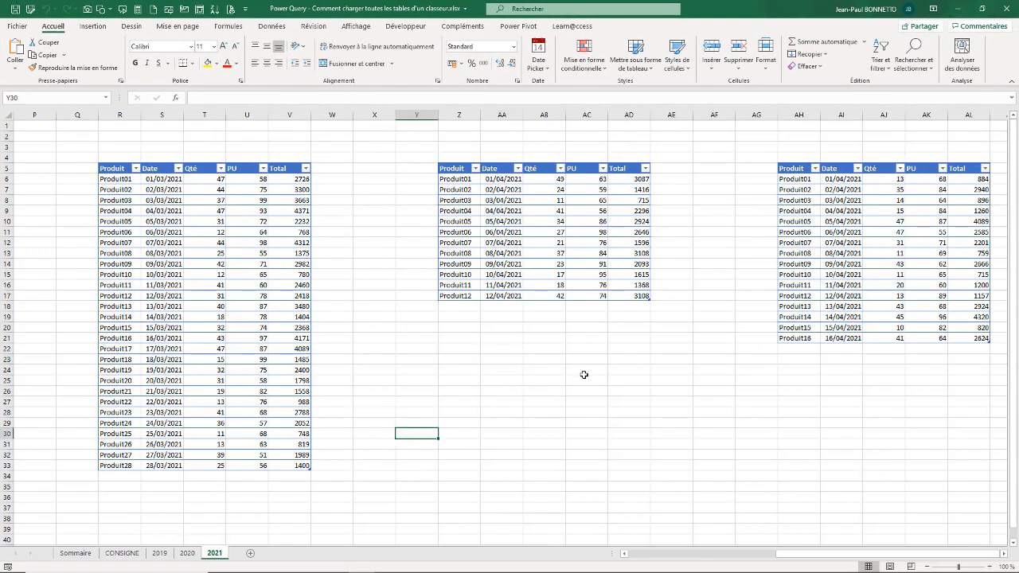
{"action": "left_click", "coordinate": [508, 423]}
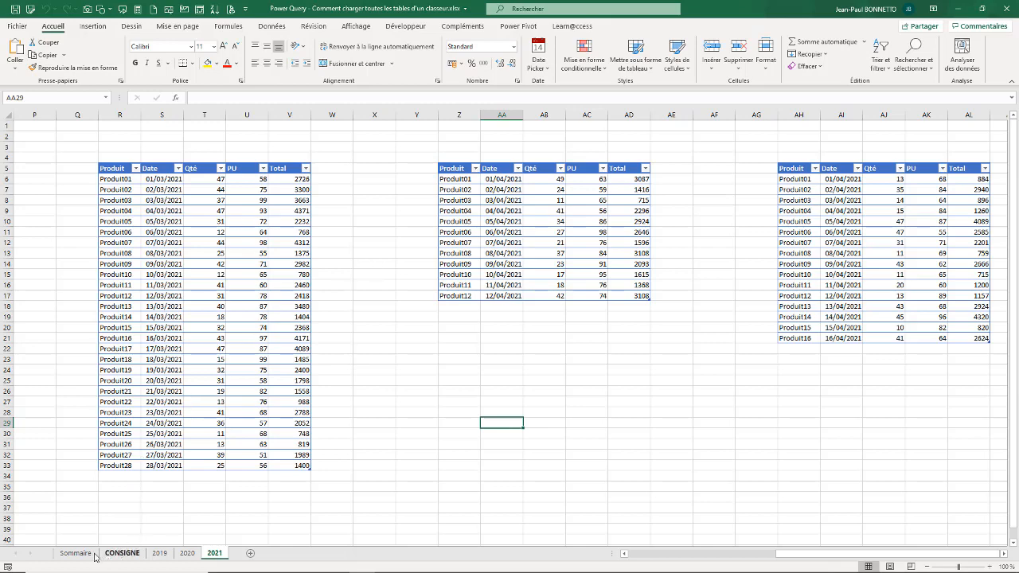
Go to the CONSIGNE sheet and create a blank Power Query query.
{"action": "left_click", "coordinate": [121, 554]}
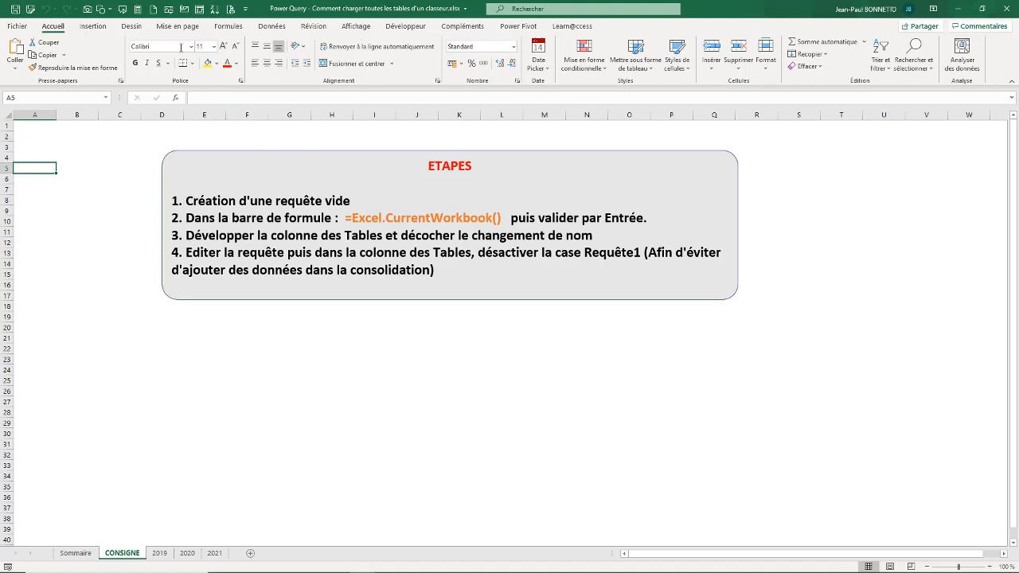
{"action": "left_click", "coordinate": [272, 27]}
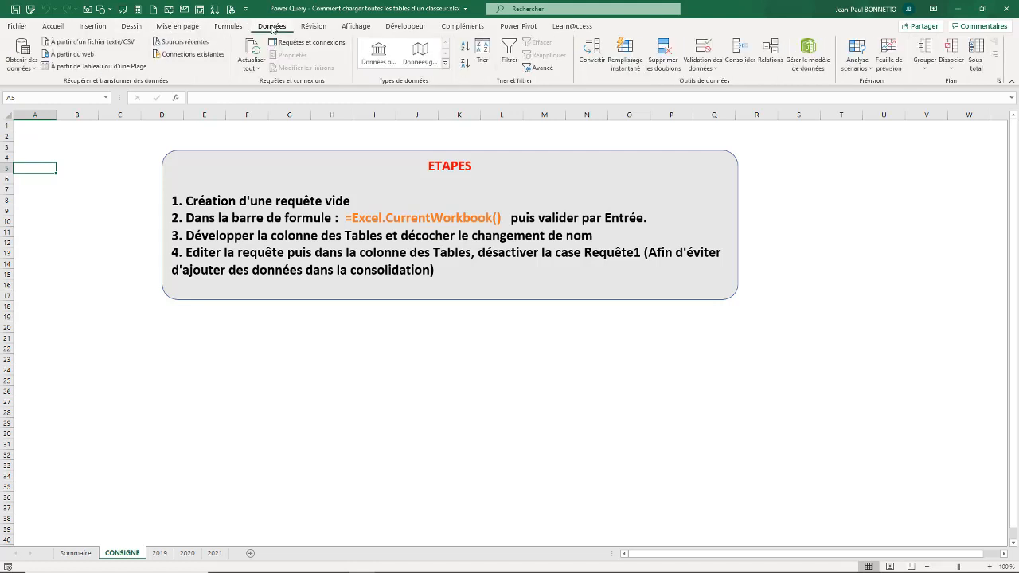
{"action": "left_click", "coordinate": [20, 63]}
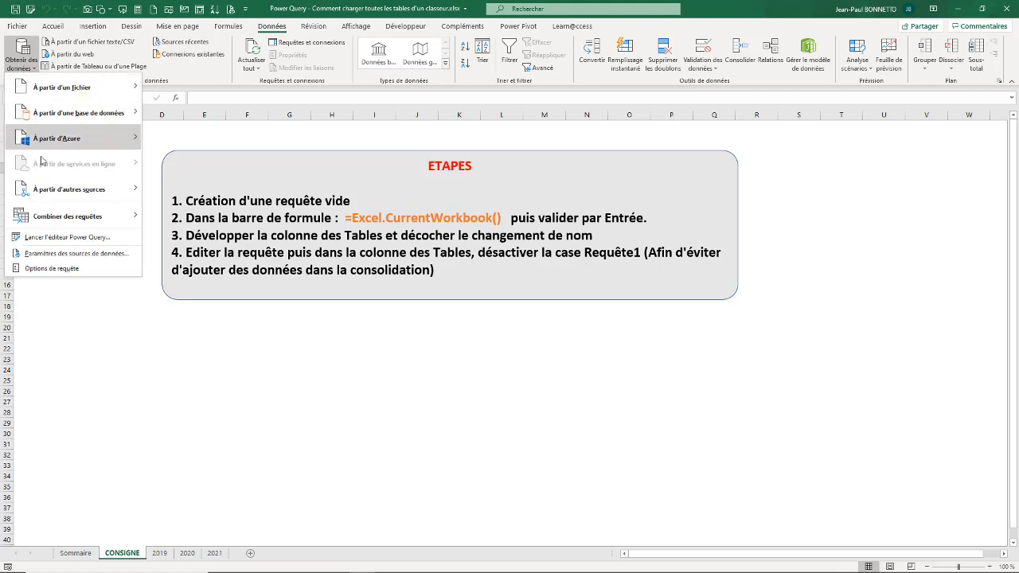
{"action": "mouse_move", "coordinate": [117, 195]}
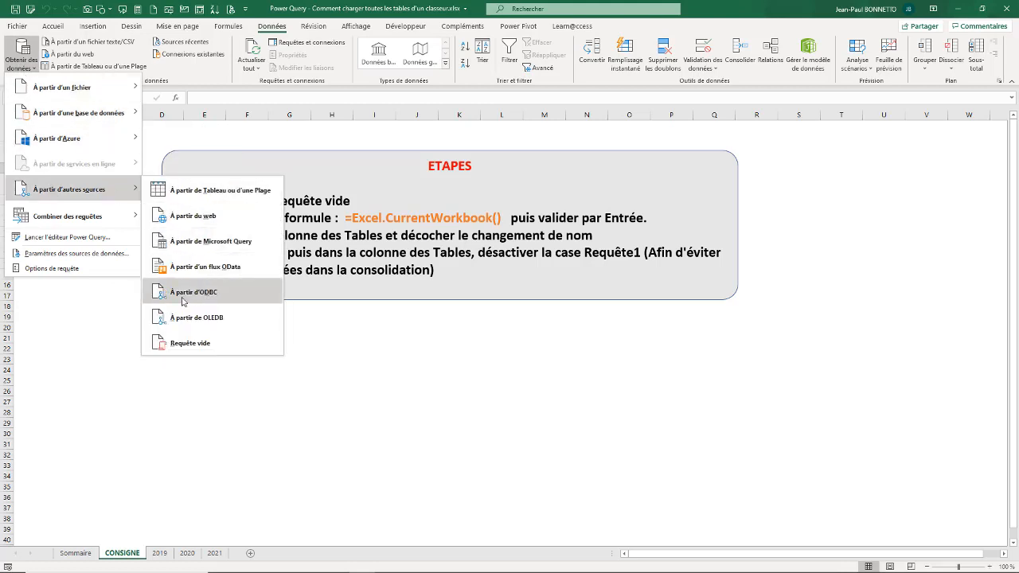
{"action": "left_click", "coordinate": [187, 346]}
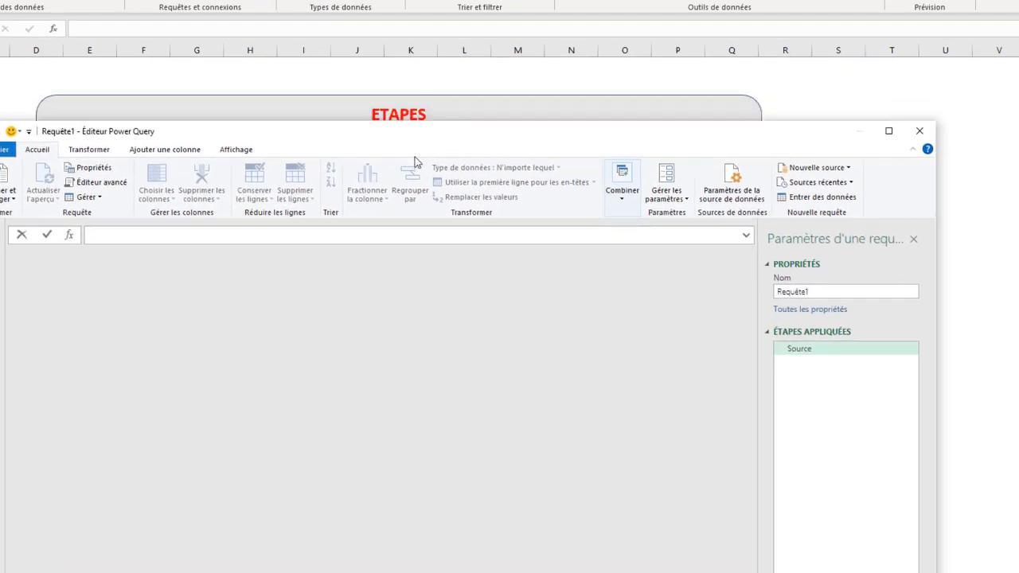
Reposition the query editor to uncover the instructions and check that the formula bar display option is enabled.
{"action": "left_click_drag", "start_coordinate": [414, 158], "coordinate": [415, 201]}
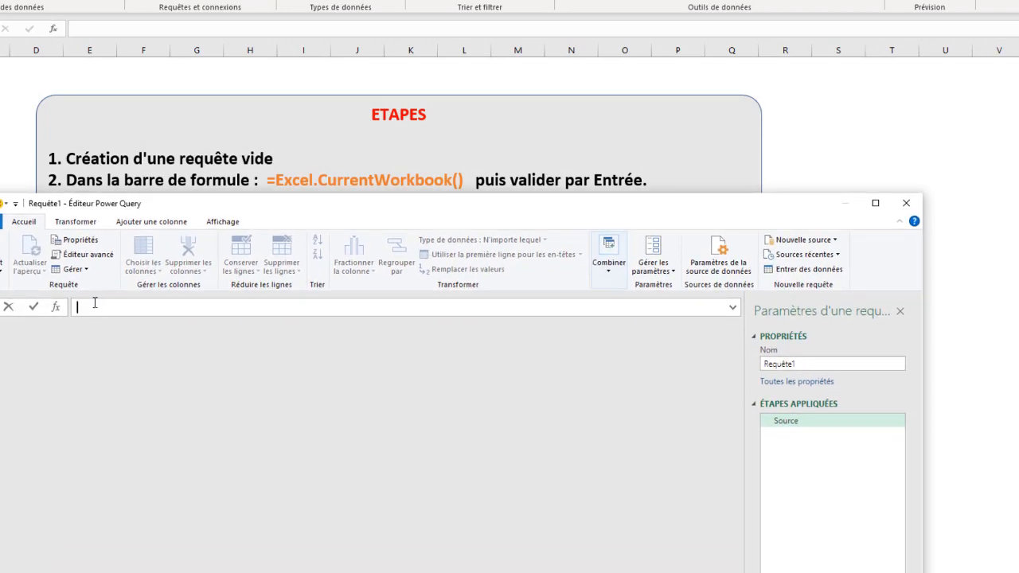
{"action": "left_click", "coordinate": [216, 221]}
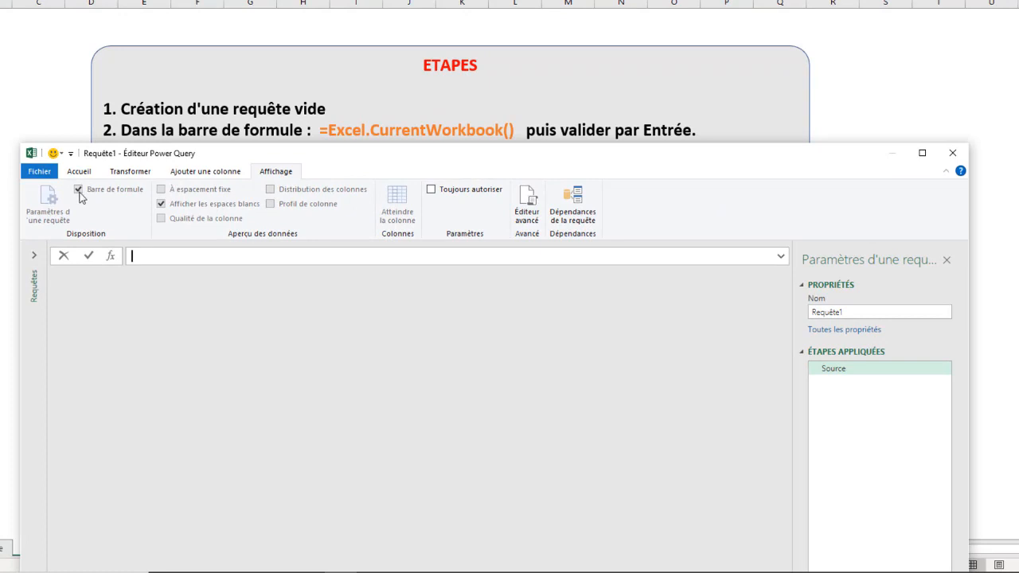
{"action": "left_click", "coordinate": [82, 173]}
Enter =Excel.CurrentWorkook() as the source formula of the blank query, keeping the written instructions readable behind the editor.
{"action": "left_click", "coordinate": [151, 255]}
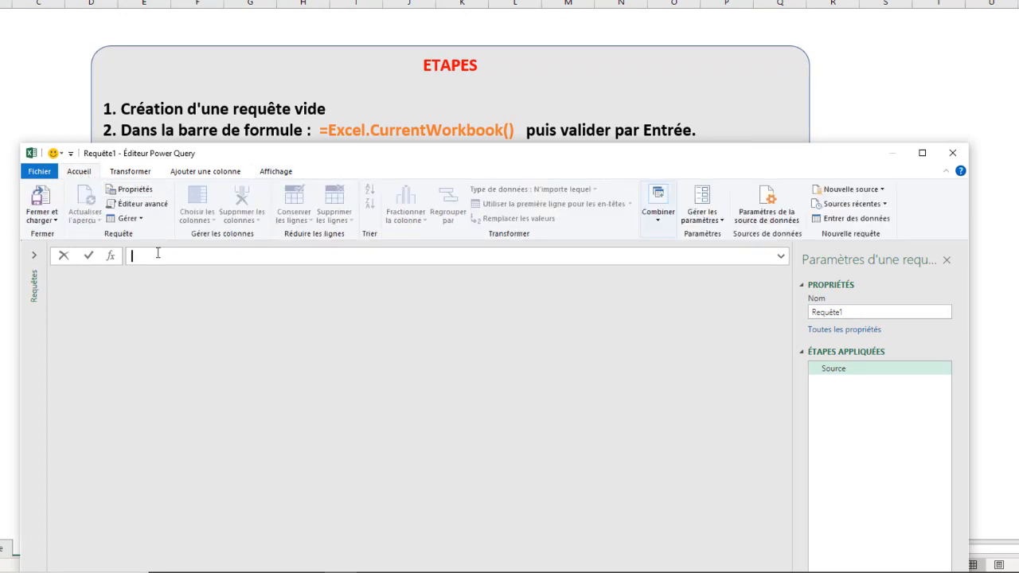
{"action": "type", "text": "=Excel"}
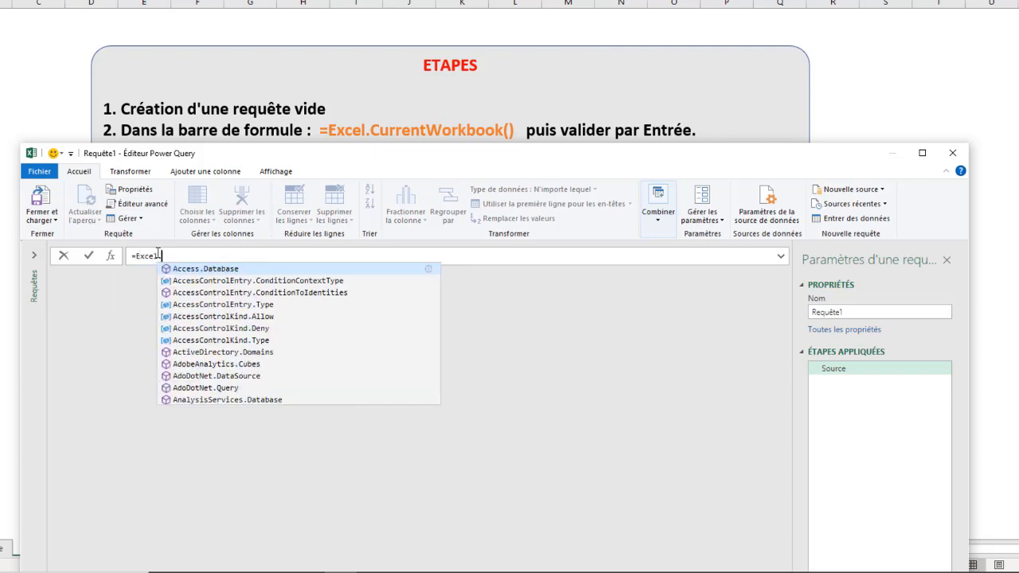
{"action": "type", "text": ".C"}
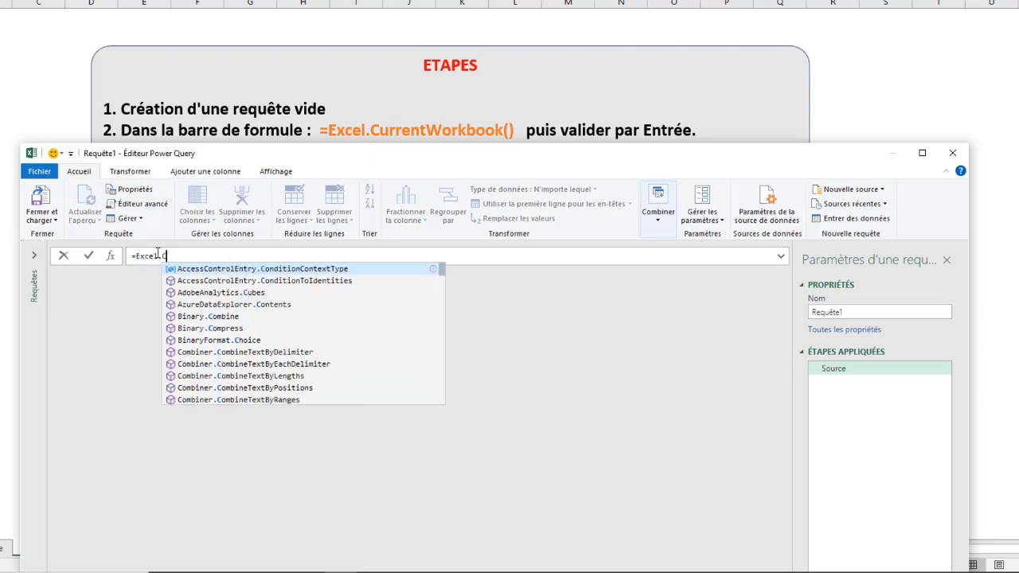
{"action": "type", "text": "urrent"}
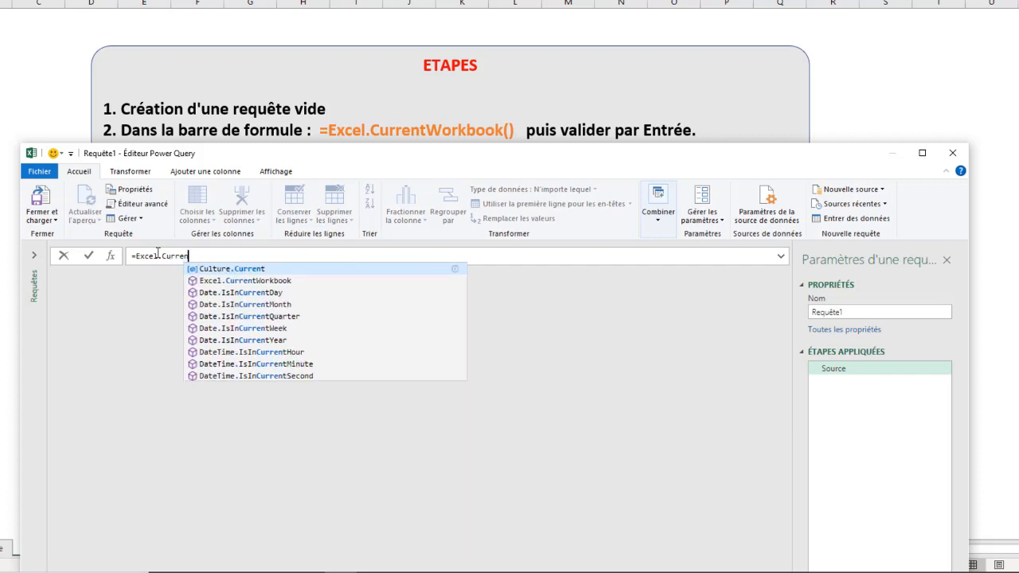
{"action": "type", "text": "Work"}
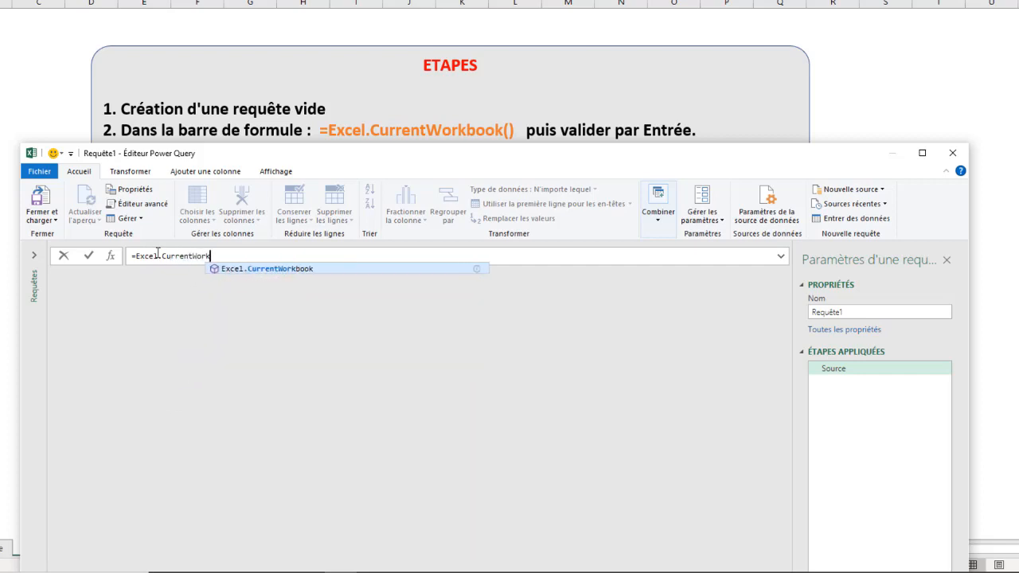
{"action": "type", "text": "book"}
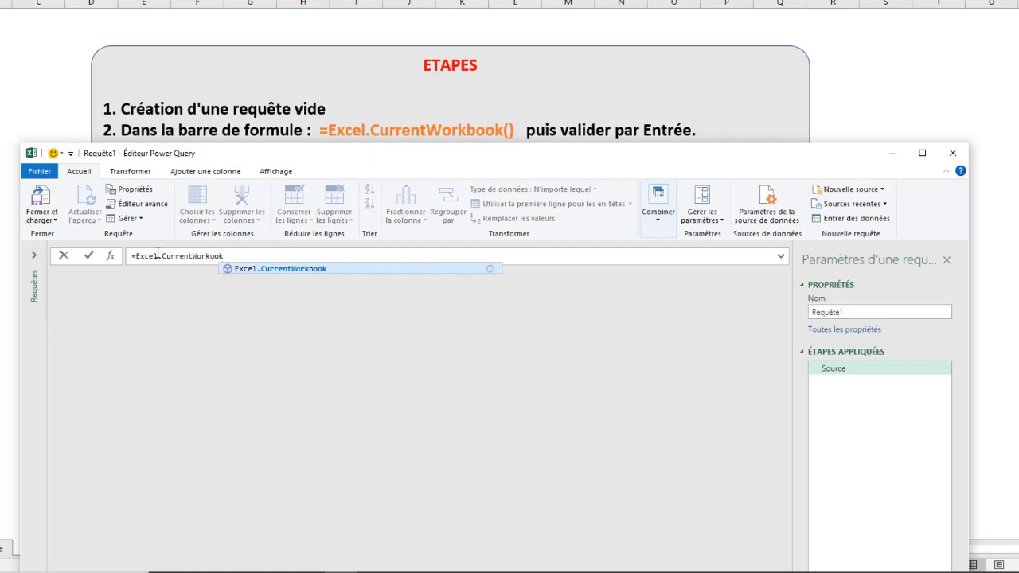
{"action": "type", "text": "("}
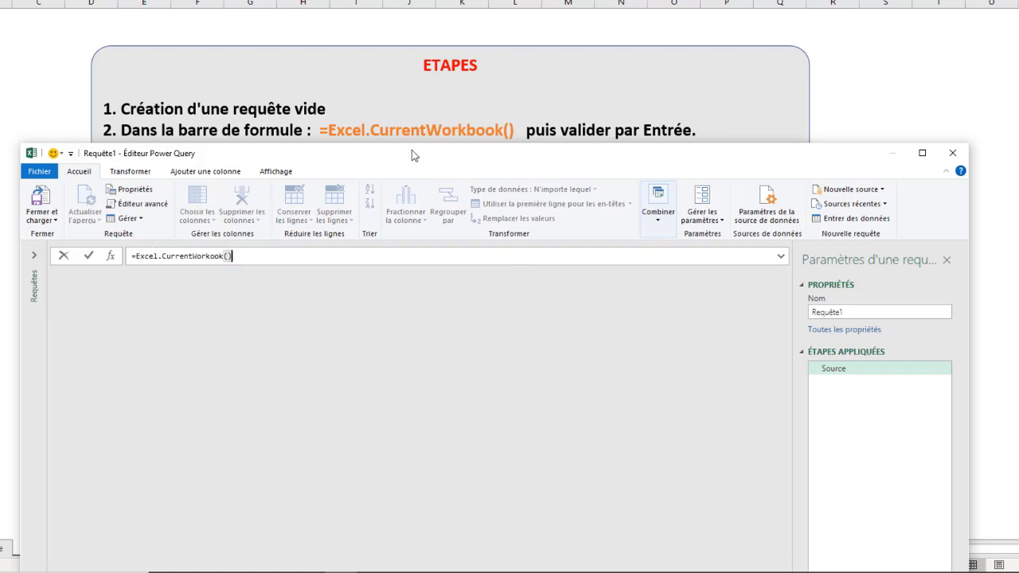
{"action": "left_click_drag", "start_coordinate": [408, 155], "coordinate": [401, 172]}
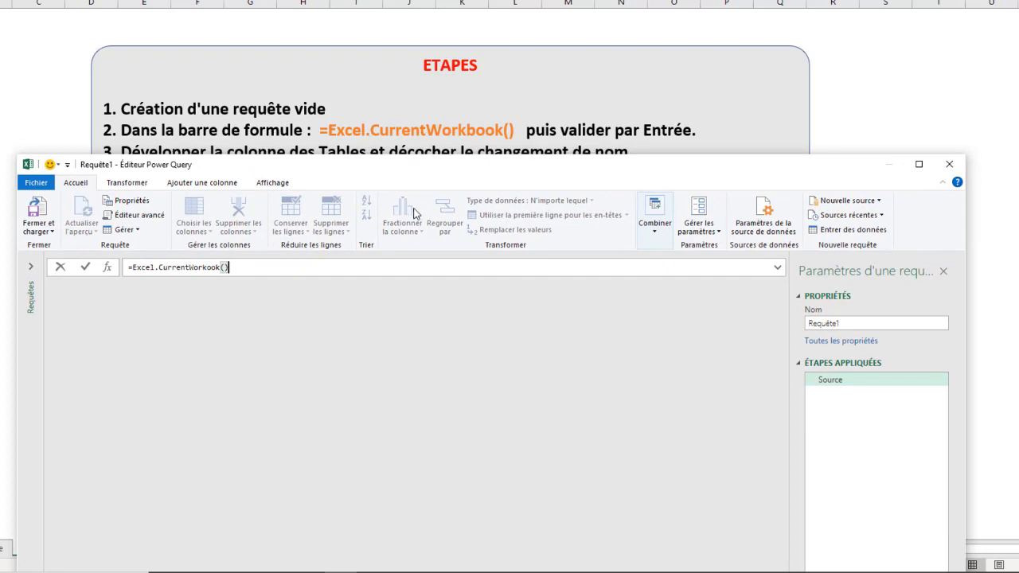
{"action": "key", "text": "Return"}
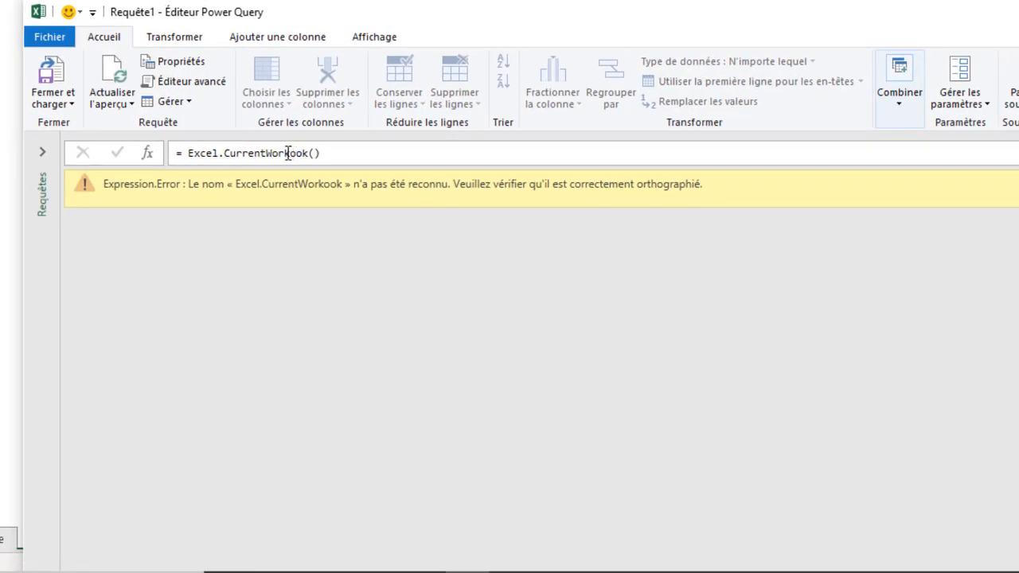
Edit the query's source formula to read =Excel.CurrentWorbook().
{"action": "left_click", "coordinate": [291, 153]}
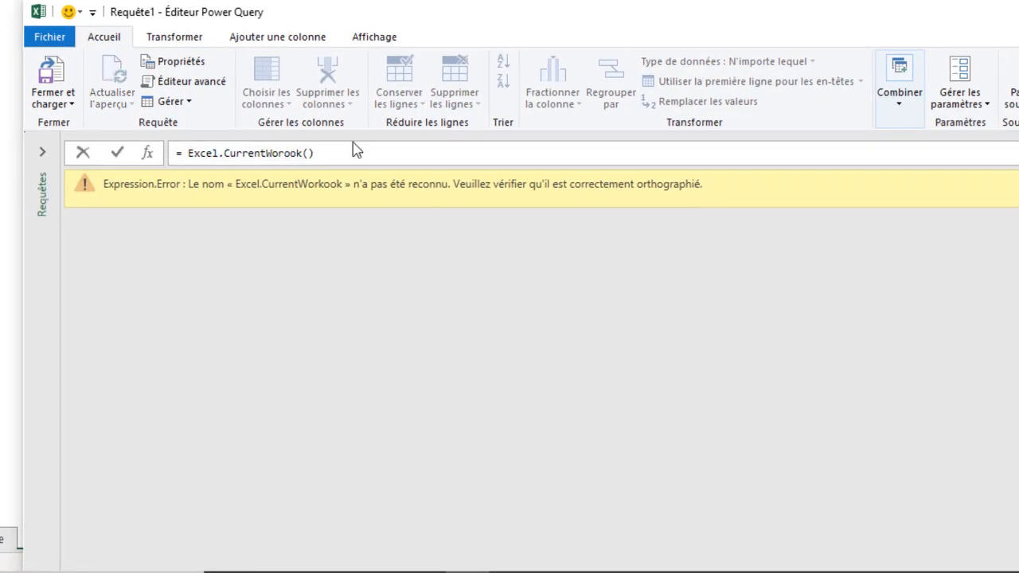
{"action": "key", "text": "Delete"}
{"action": "type", "text": "b"}
{"action": "key", "text": "Return"}
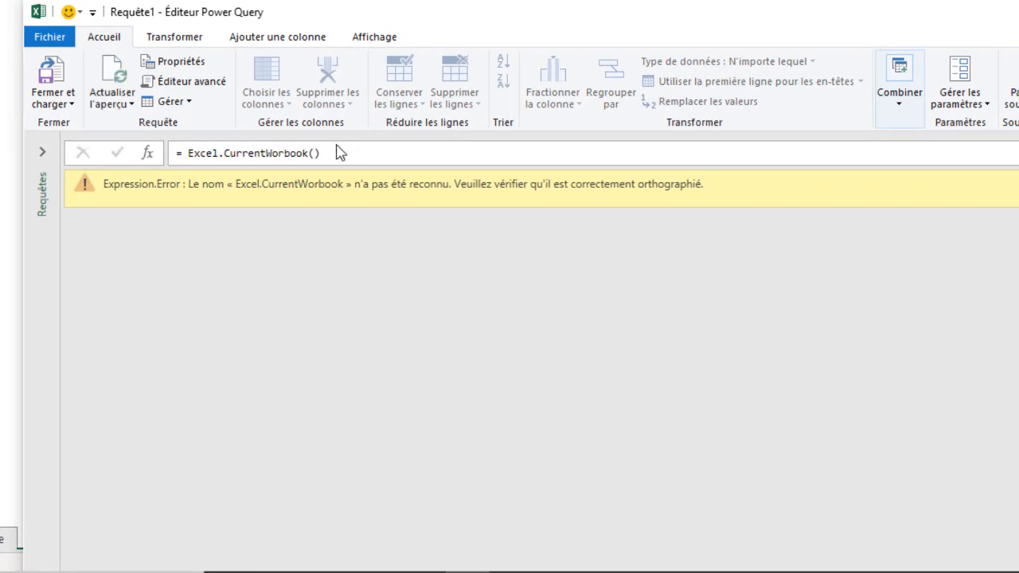
Correct the misspelled function in the source formula so it reads = Excel.CurrentWorkbook() and validate it.
{"action": "left_click", "coordinate": [355, 155]}
{"action": "key", "text": "Return"}
{"action": "left_click", "coordinate": [351, 153]}
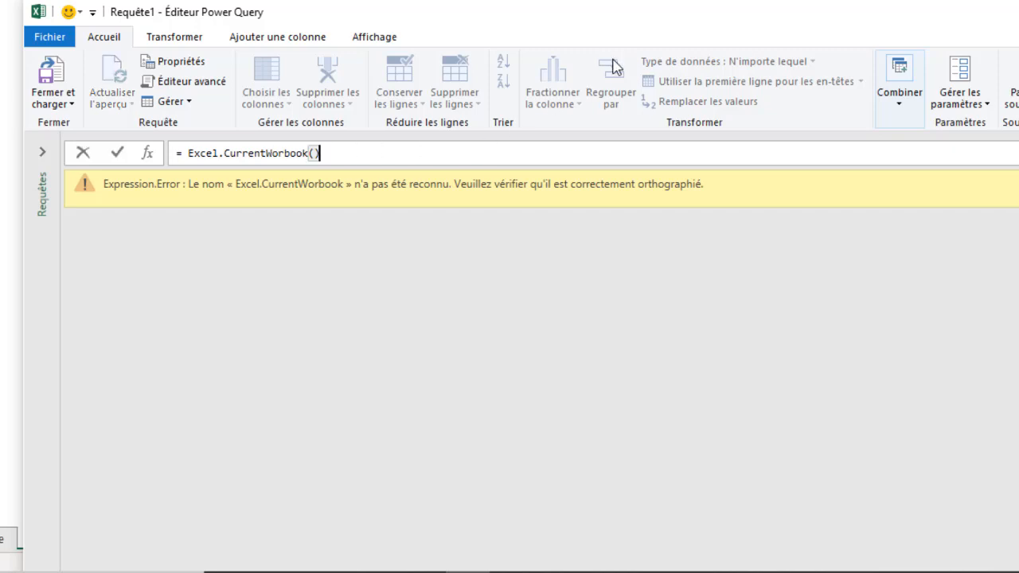
{"action": "key", "text": "Return"}
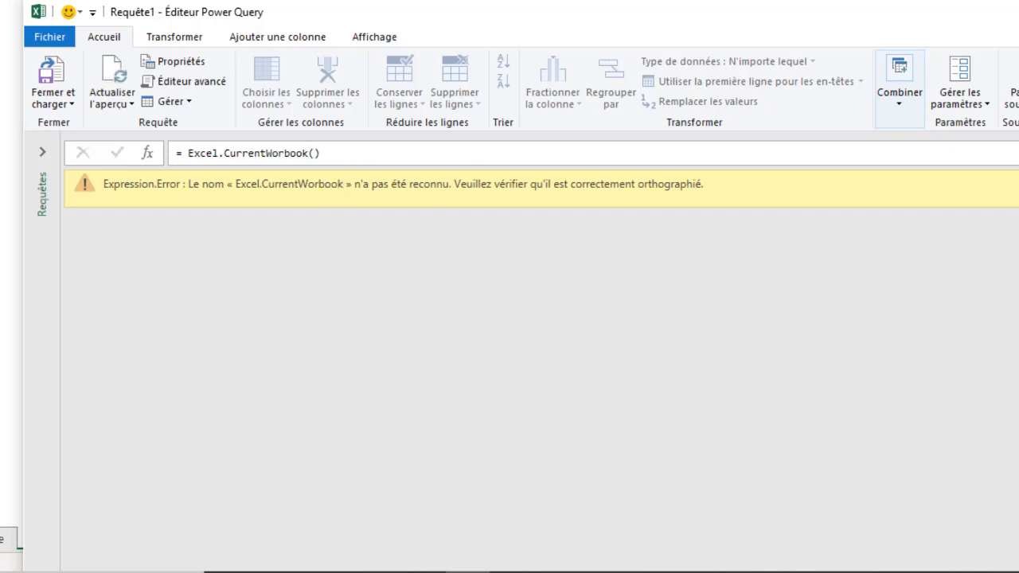
{"action": "left_click", "coordinate": [218, 156]}
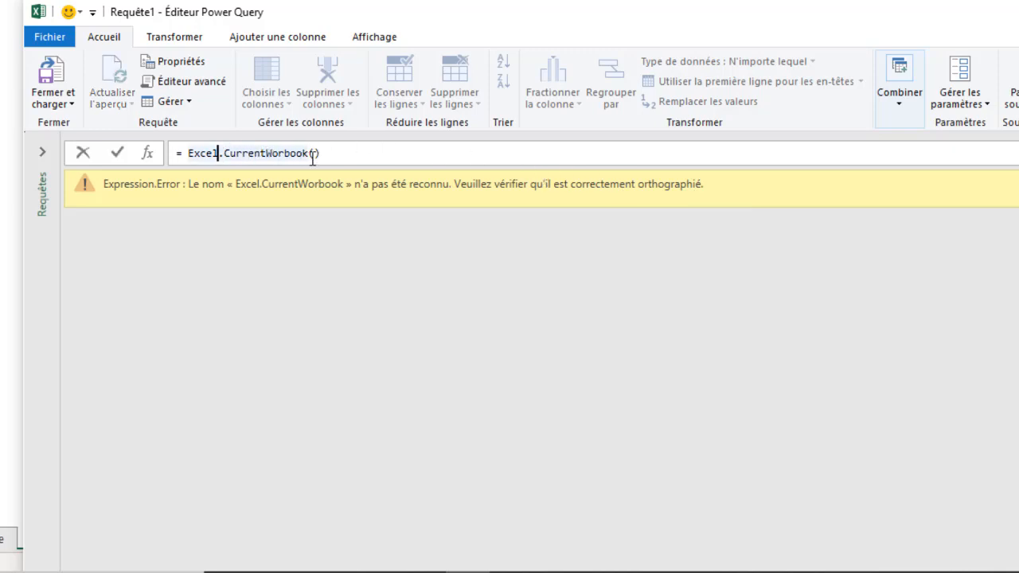
{"action": "left_click", "coordinate": [286, 154]}
{"action": "type", "text": "k"}
{"action": "left_click", "coordinate": [388, 154]}
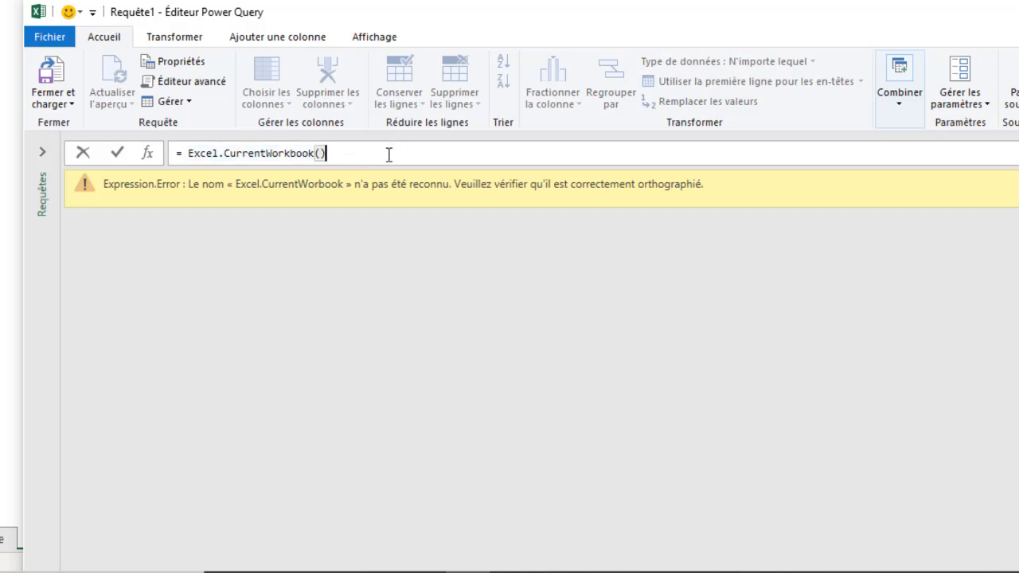
{"action": "key", "text": "Return"}
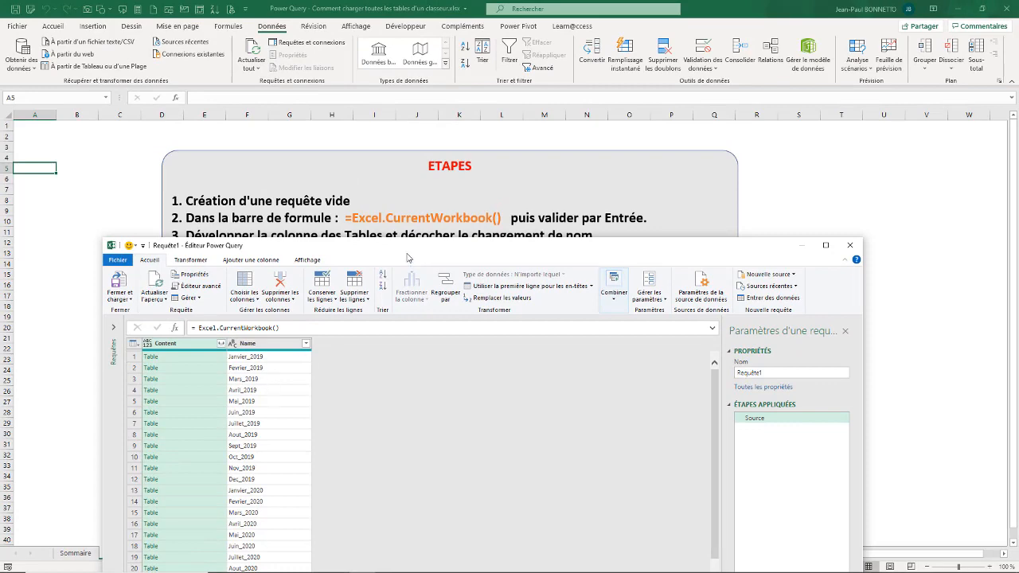
Maximize the query editor and preview the contents of the Mars_2019 and Juillet_2019 tables in an enlarged preview area.
{"action": "left_click_drag", "start_coordinate": [406, 253], "coordinate": [432, 108]}
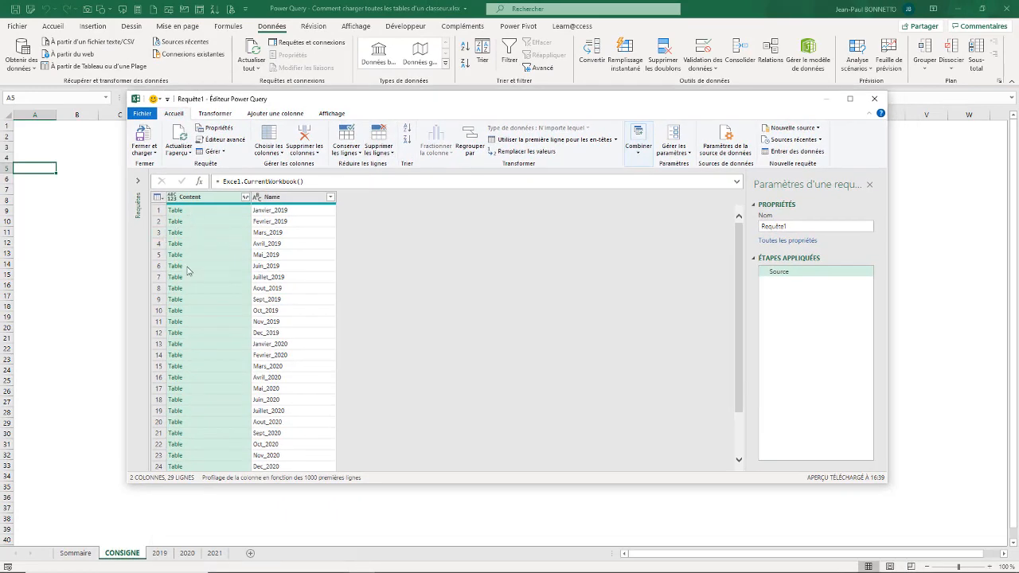
{"action": "left_click", "coordinate": [848, 100]}
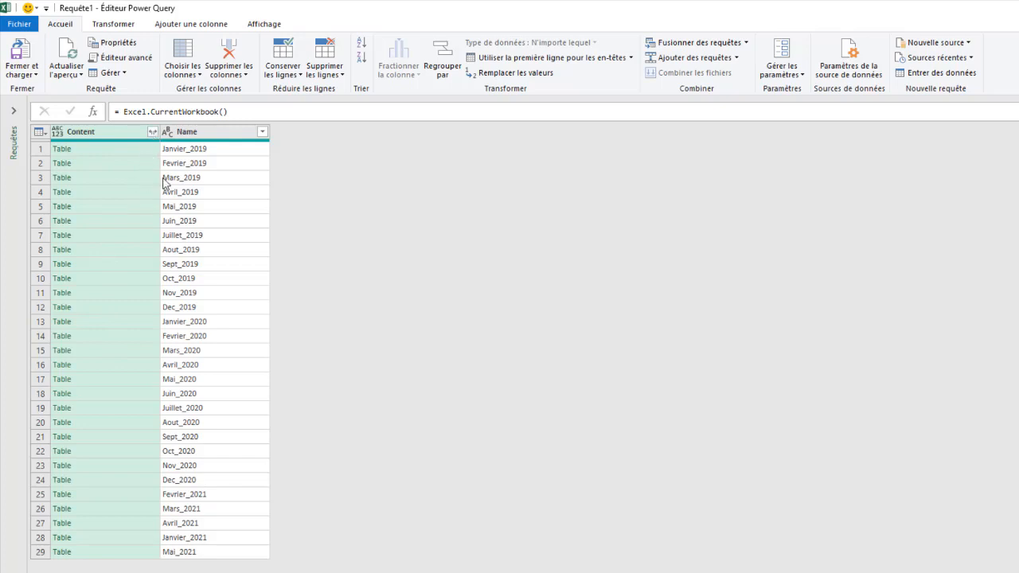
{"action": "left_click", "coordinate": [135, 181]}
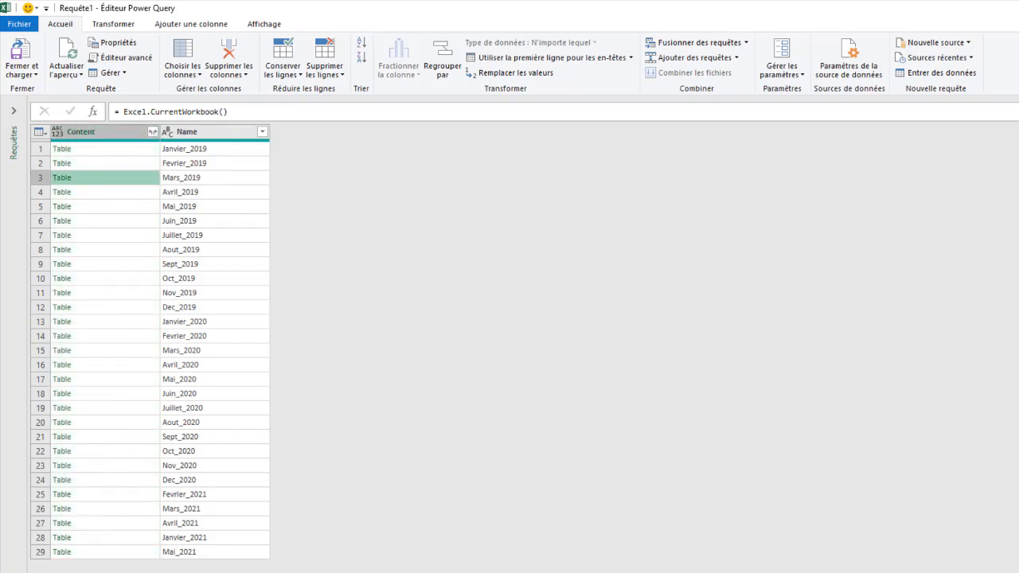
{"action": "left_click_drag", "start_coordinate": [498, 553], "coordinate": [490, 460]}
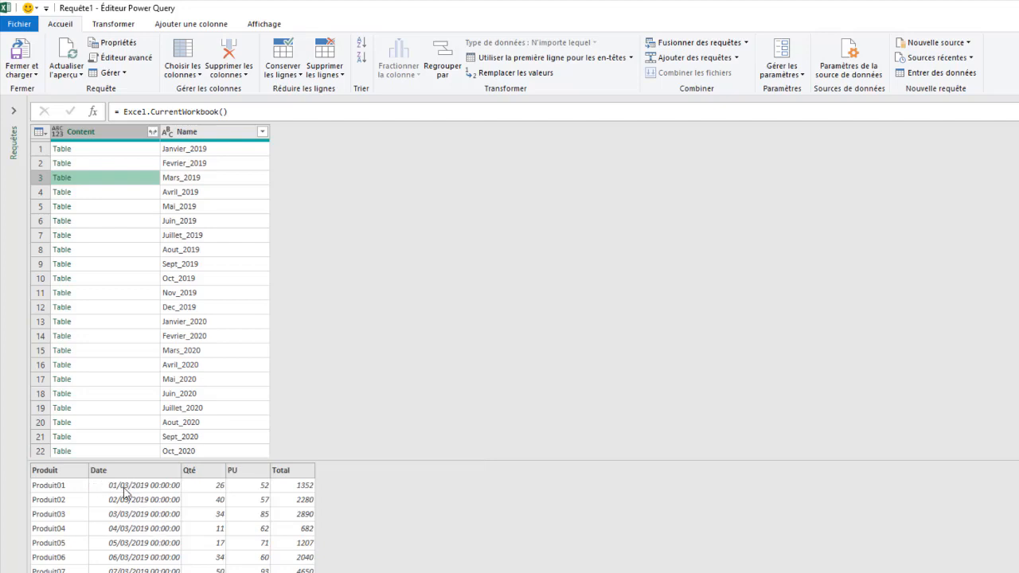
{"action": "left_click", "coordinate": [131, 236]}
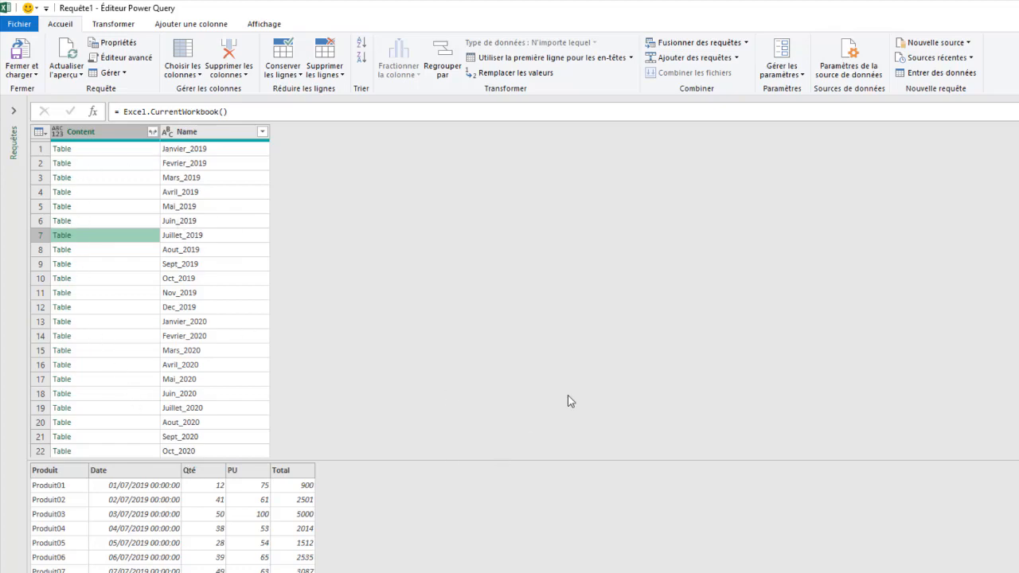
Uncover the written instructions to read the column expansion stage, and return the query editor to full screen.
{"action": "left_click_drag", "start_coordinate": [636, 11], "coordinate": [595, 331]}
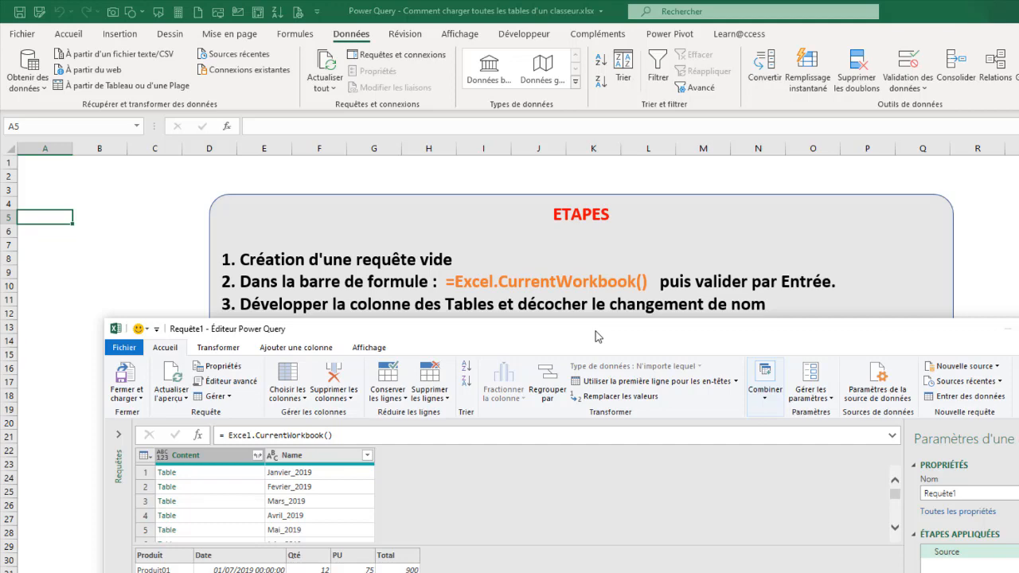
{"action": "left_click_drag", "start_coordinate": [595, 331], "coordinate": [600, 78]}
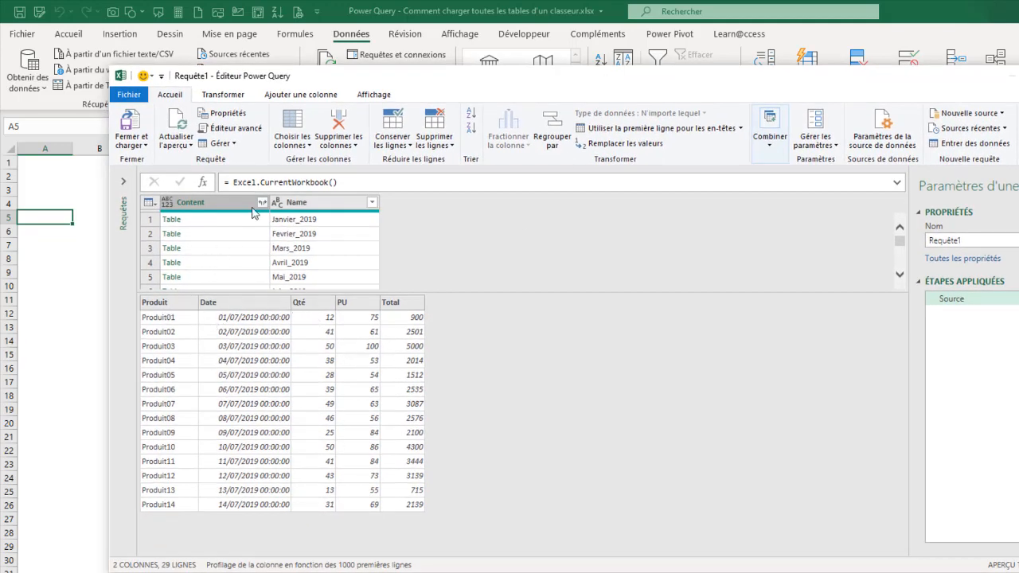
{"action": "left_click_drag", "start_coordinate": [487, 292], "coordinate": [493, 410]}
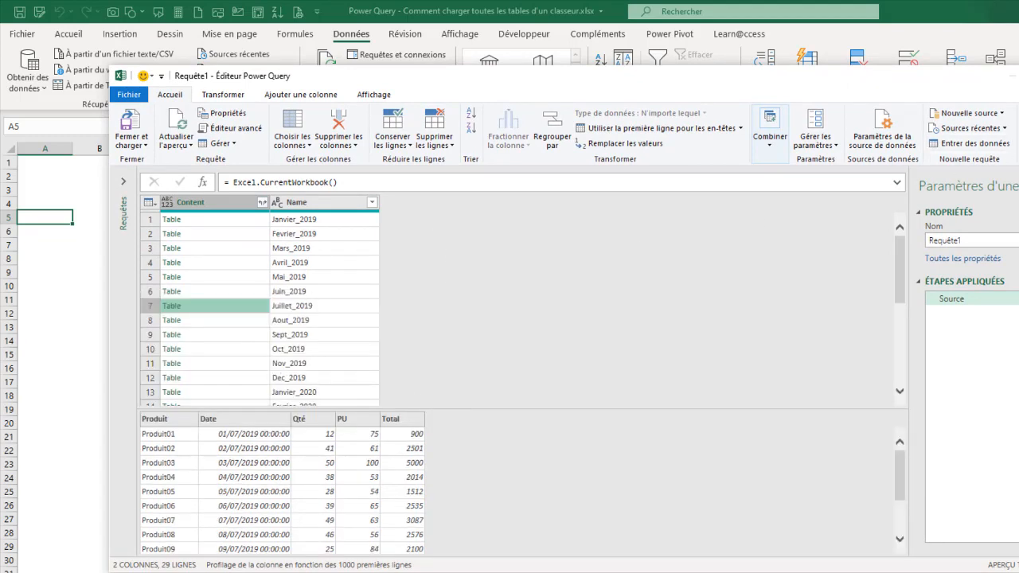
{"action": "left_click", "coordinate": [1018, 75]}
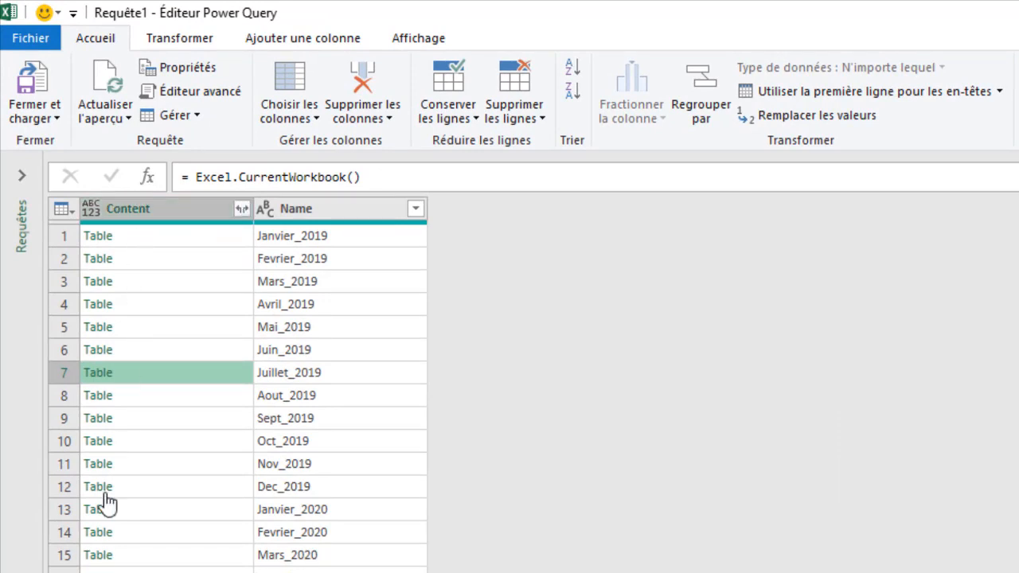
Expand the Content column into Produit, Date, Qté, PU and Total without the original column name prefix, and review the combined rows.
{"action": "left_click", "coordinate": [241, 208]}
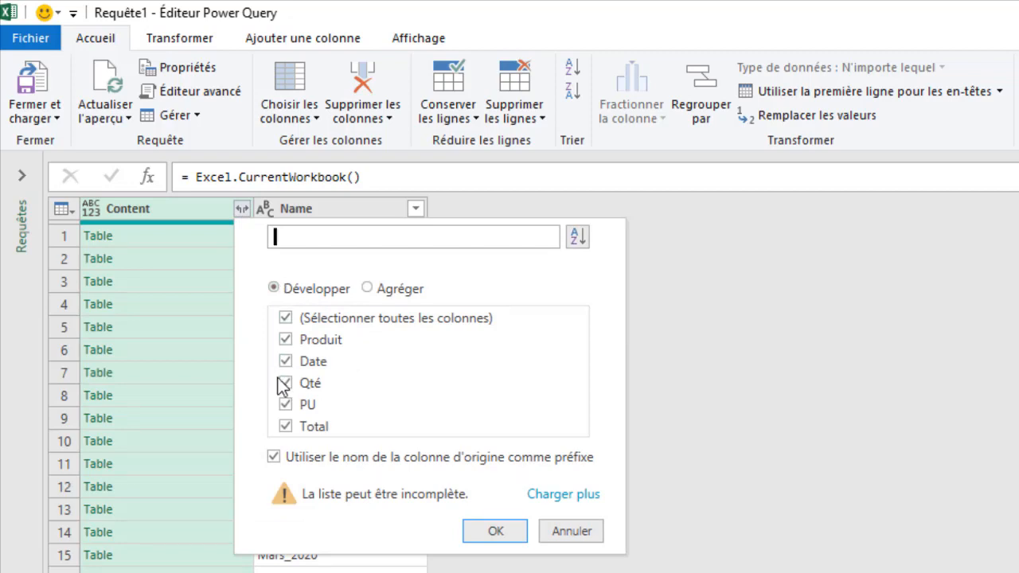
{"action": "left_click", "coordinate": [274, 457]}
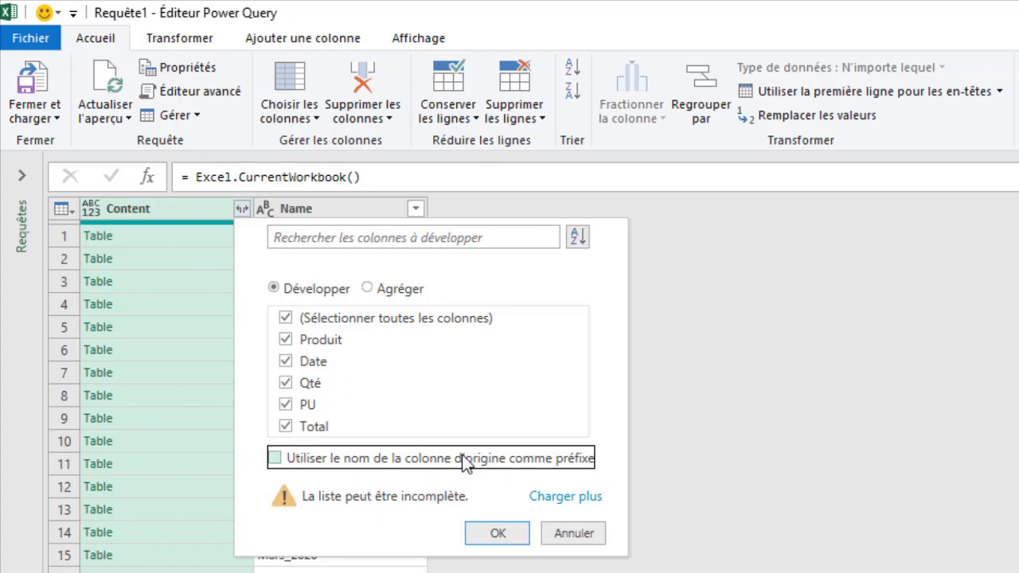
{"action": "left_click", "coordinate": [493, 535]}
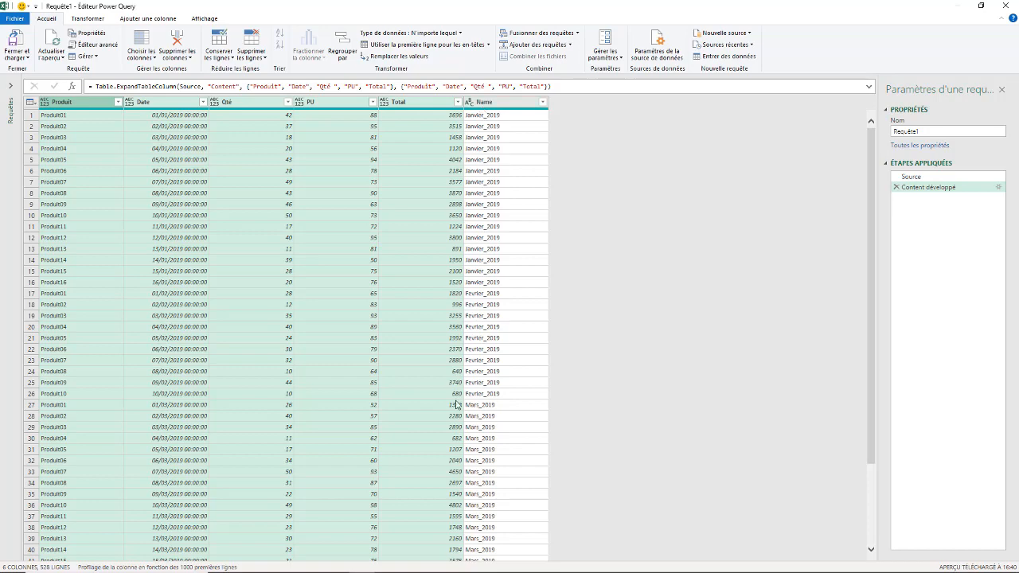
{"action": "scroll", "coordinate": [302, 298], "scroll_direction": "down", "scroll_amount": 20}
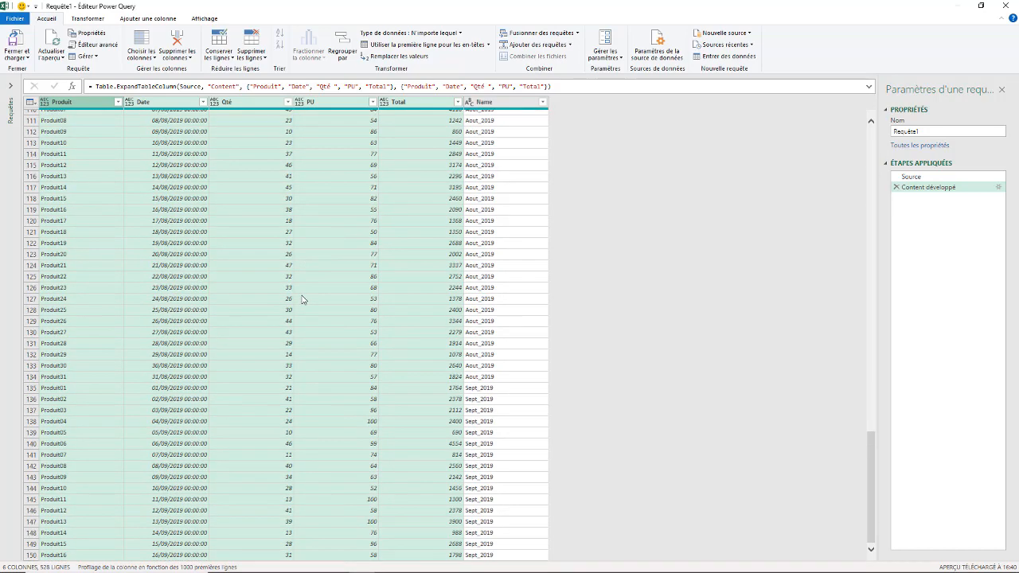
{"action": "scroll", "coordinate": [301, 298], "scroll_direction": "down", "scroll_amount": 20}
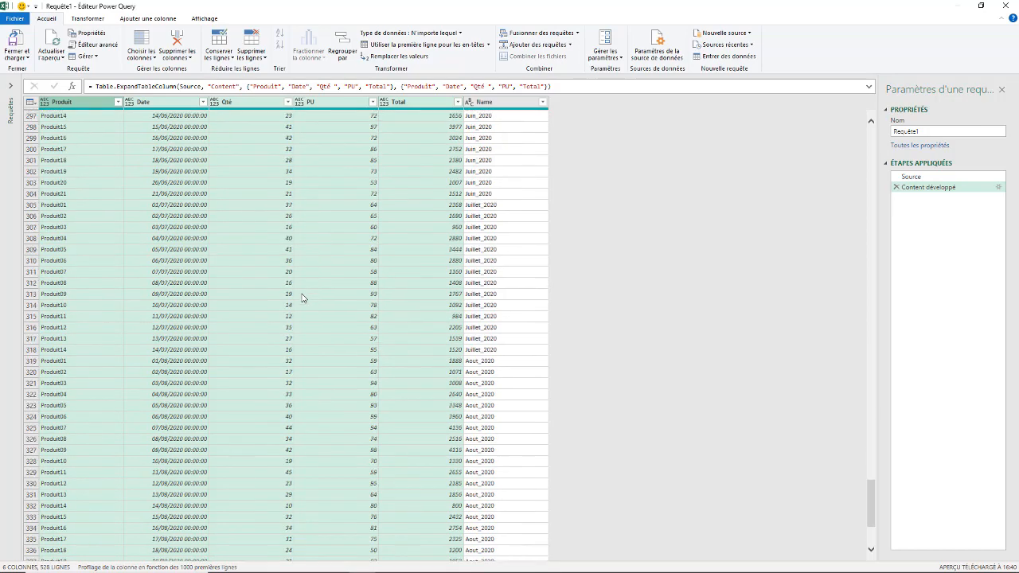
{"action": "scroll", "coordinate": [301, 298], "scroll_direction": "up", "scroll_amount": 20}
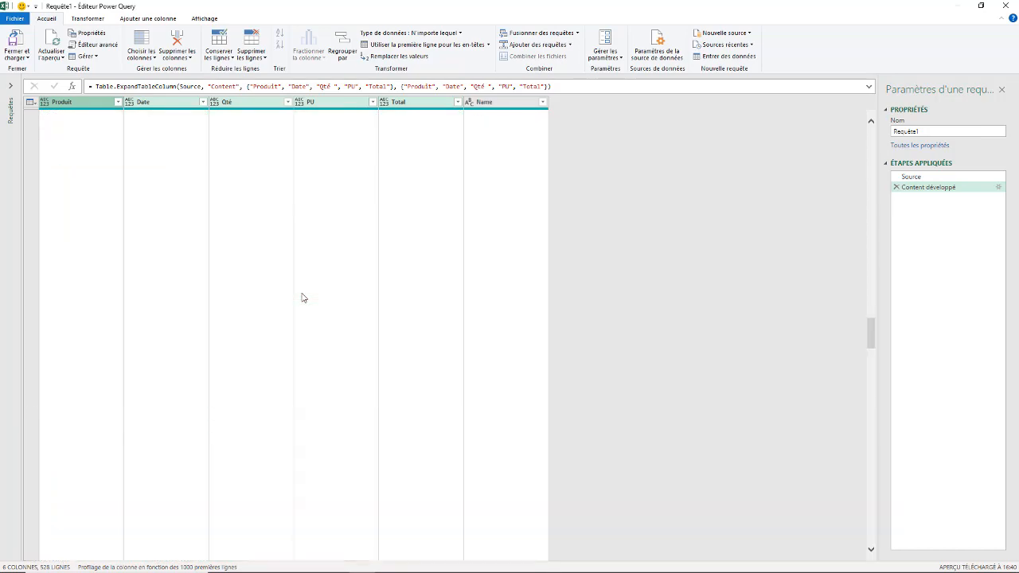
{"action": "scroll", "coordinate": [302, 298], "scroll_direction": "up", "scroll_amount": 8}
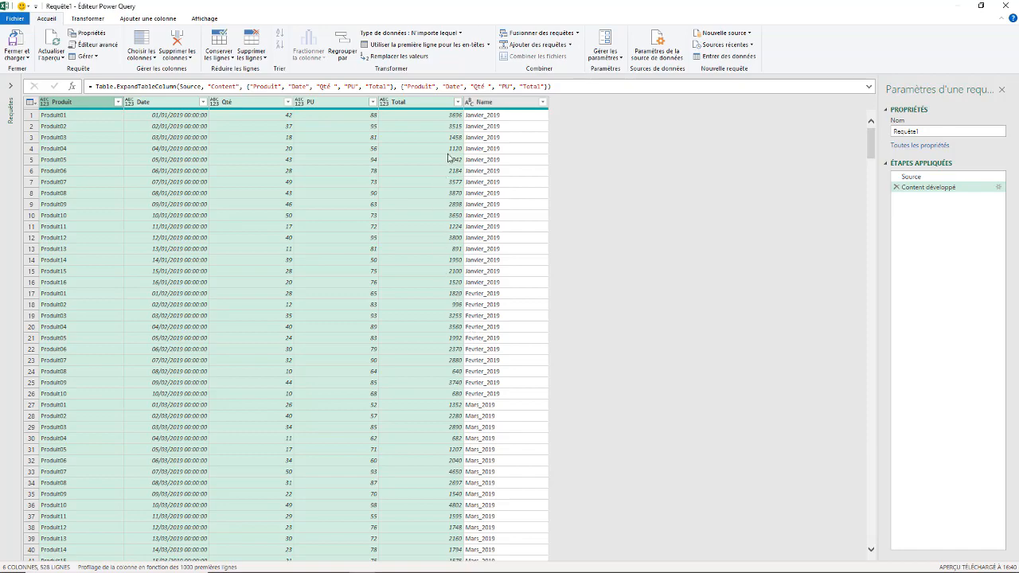
Split the Name column by the custom delimiter "_" at each occurrence.
{"action": "right_click", "coordinate": [491, 102]}
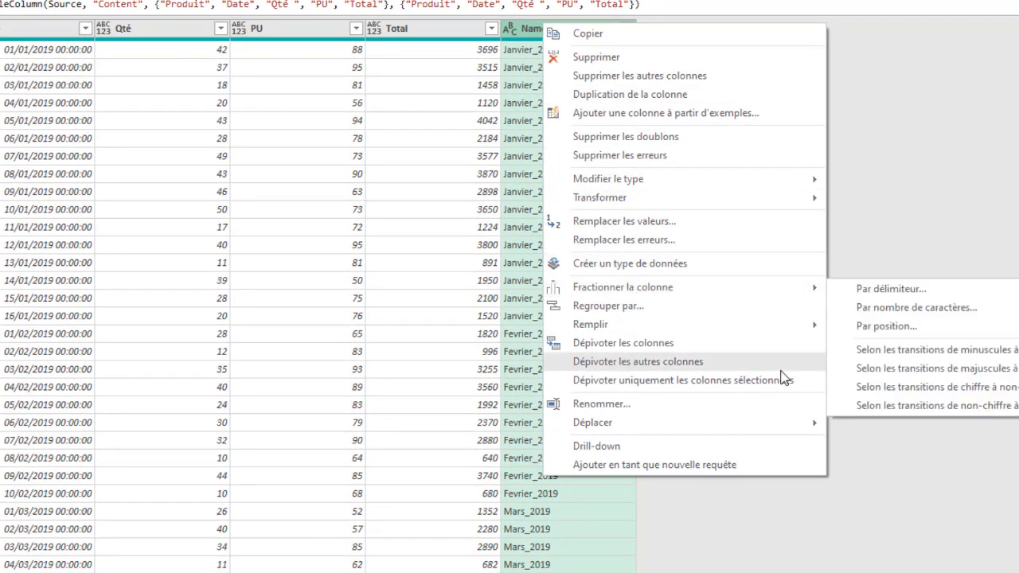
{"action": "left_click", "coordinate": [905, 290]}
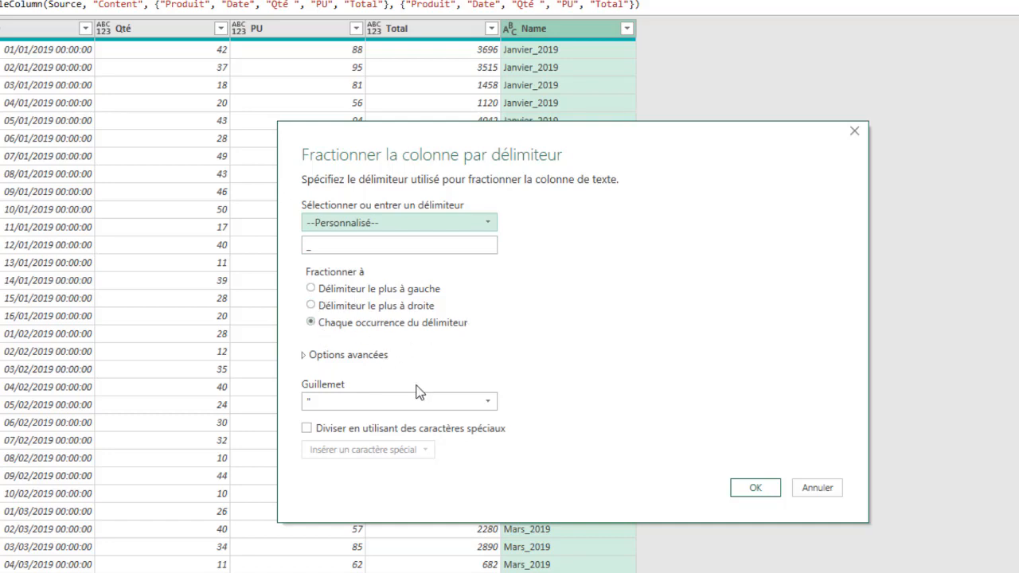
{"action": "left_click", "coordinate": [753, 486]}
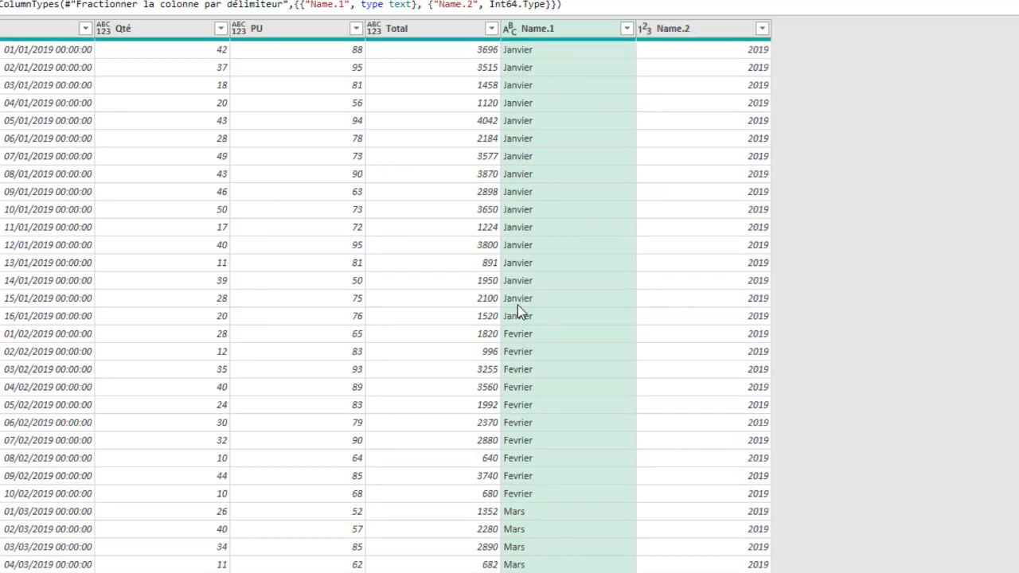
Rename the Name.1 column as Mois and the Name.2 column as Annee.
{"action": "double_click", "coordinate": [547, 27]}
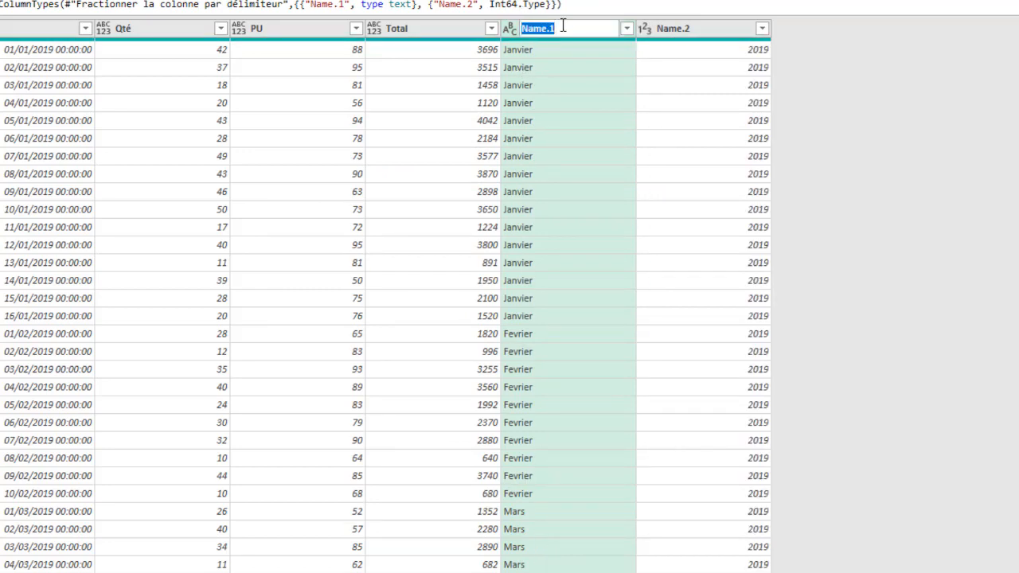
{"action": "type", "text": "Mois"}
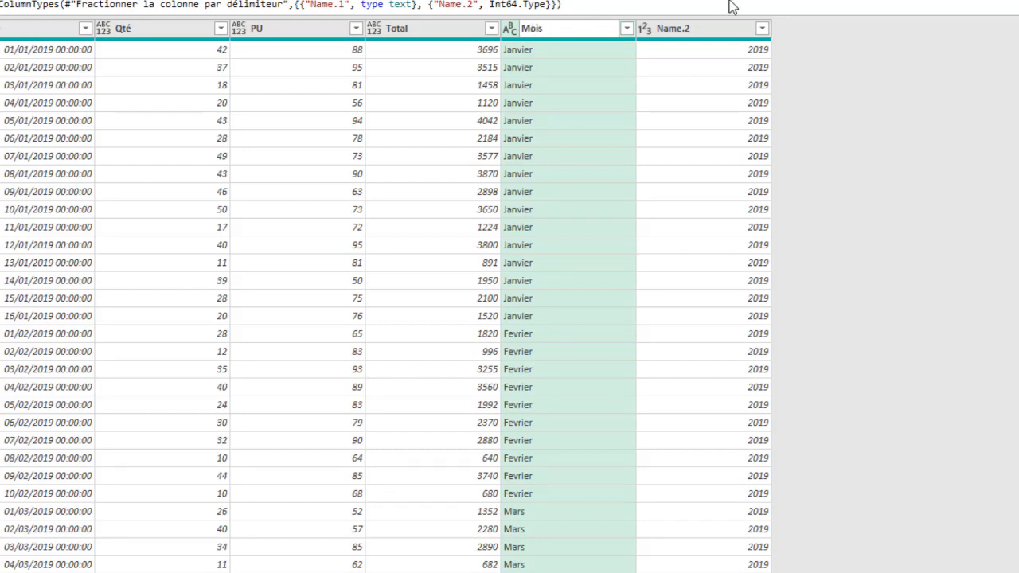
{"action": "double_click", "coordinate": [691, 28]}
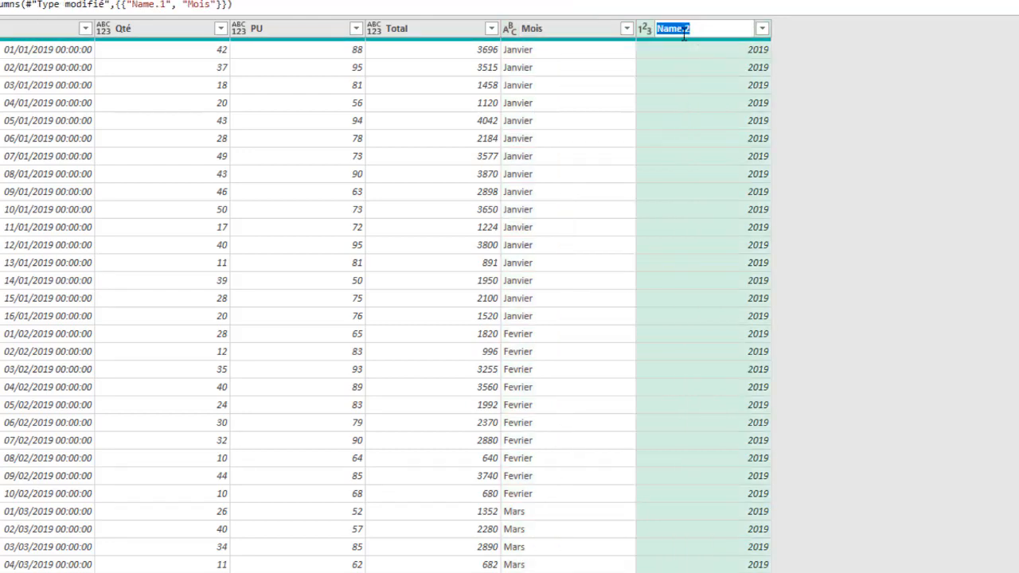
{"action": "type", "text": "Annee"}
{"action": "key", "text": "Return"}
{"action": "key", "text": "Return"}
Set the data type of the Date column to date and of the Qté, PU and Total columns to decimal number.
{"action": "left_click", "coordinate": [94, 85]}
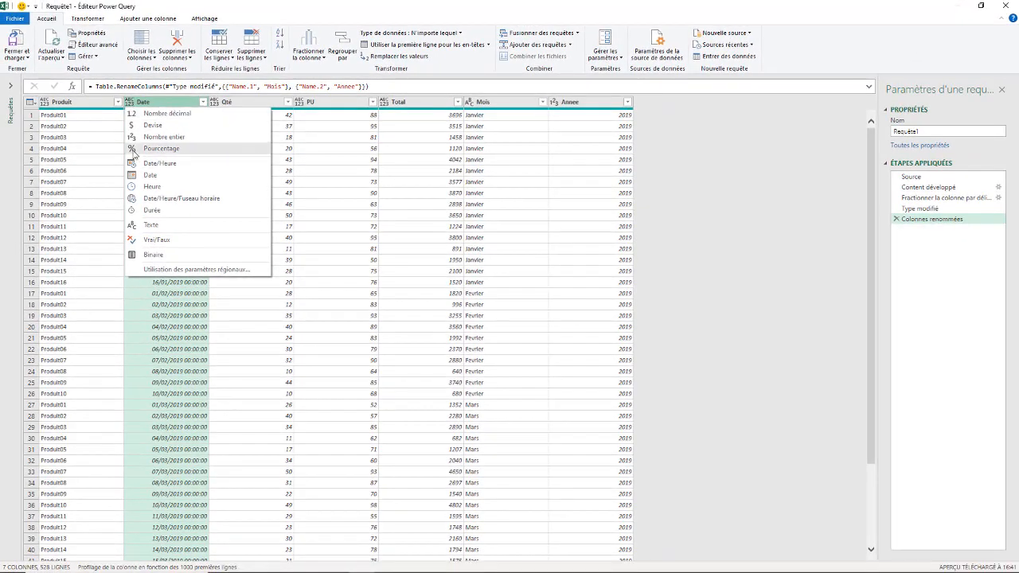
{"action": "left_click", "coordinate": [153, 175]}
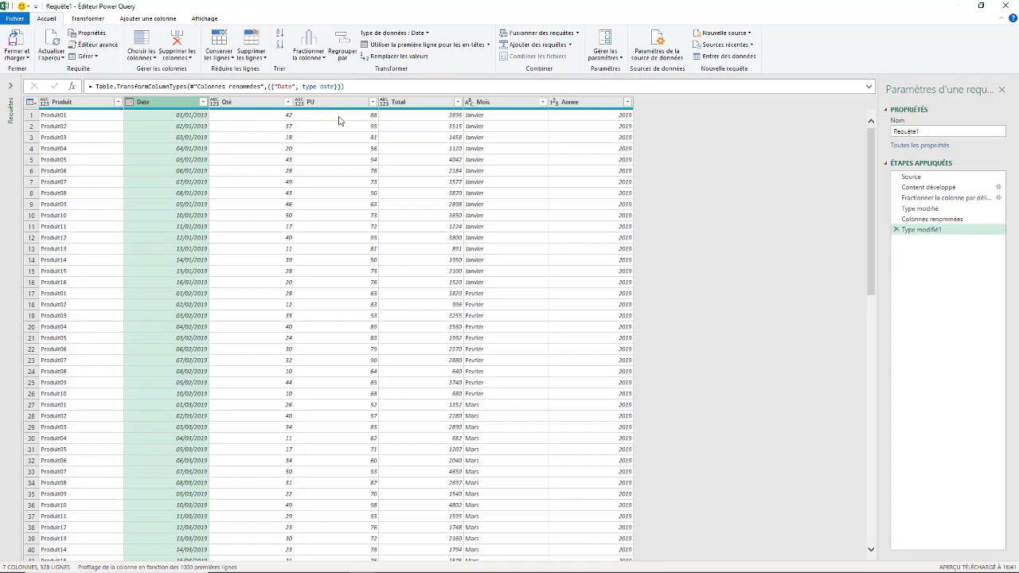
{"action": "left_click", "coordinate": [214, 102]}
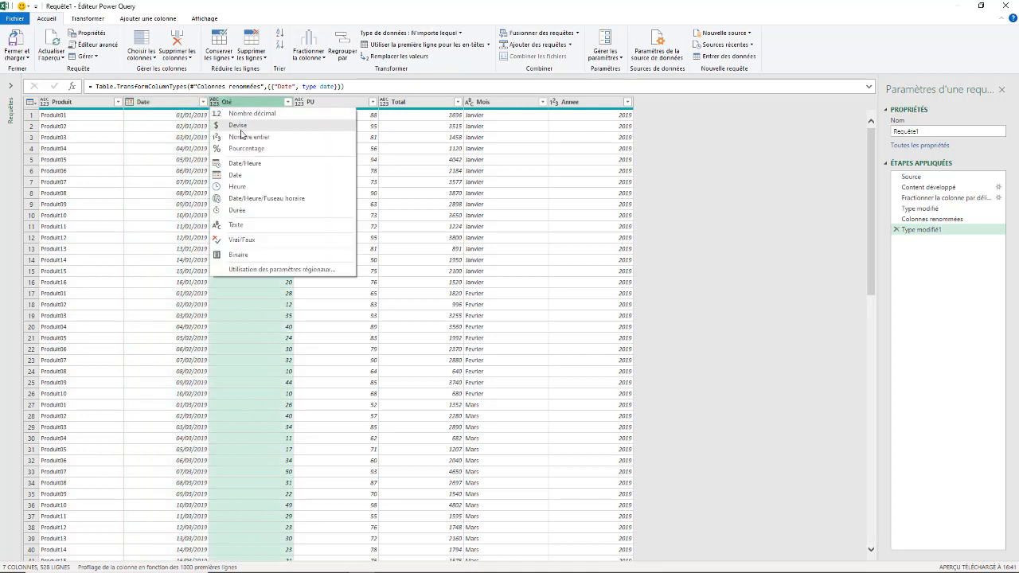
{"action": "left_click", "coordinate": [248, 114]}
{"action": "left_click", "coordinate": [300, 103]}
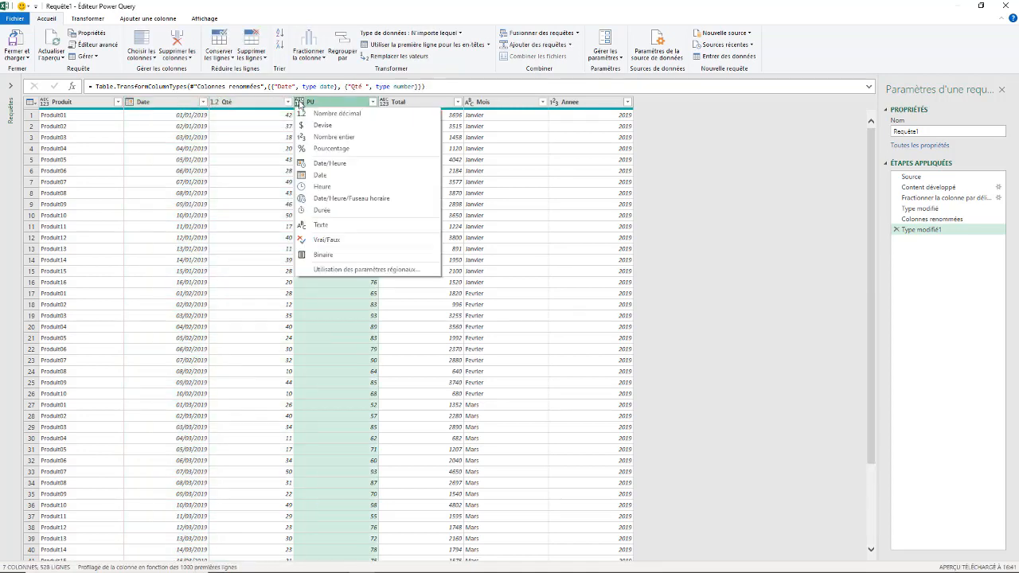
{"action": "left_click", "coordinate": [306, 114]}
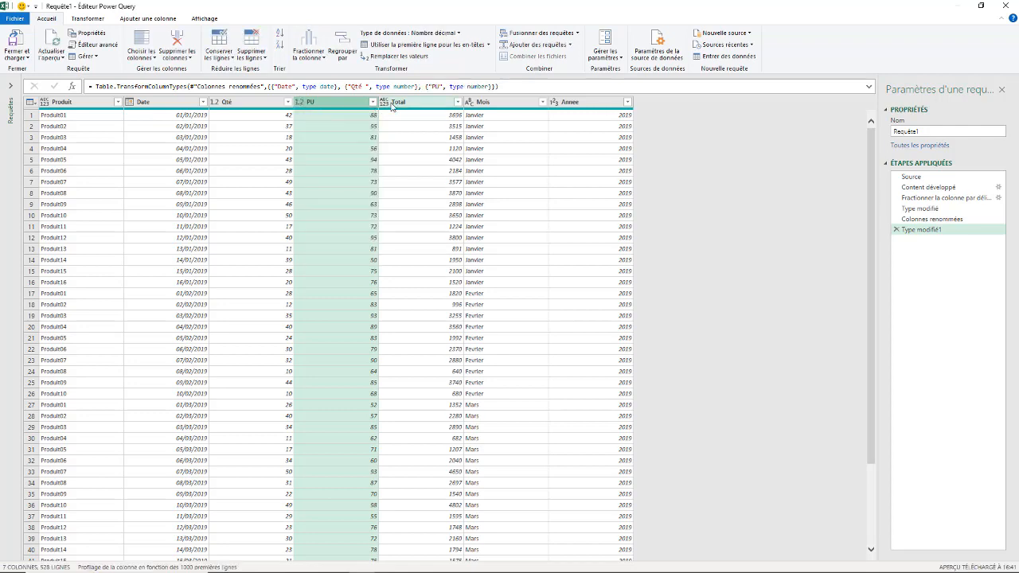
{"action": "left_click", "coordinate": [384, 102]}
{"action": "left_click", "coordinate": [389, 115]}
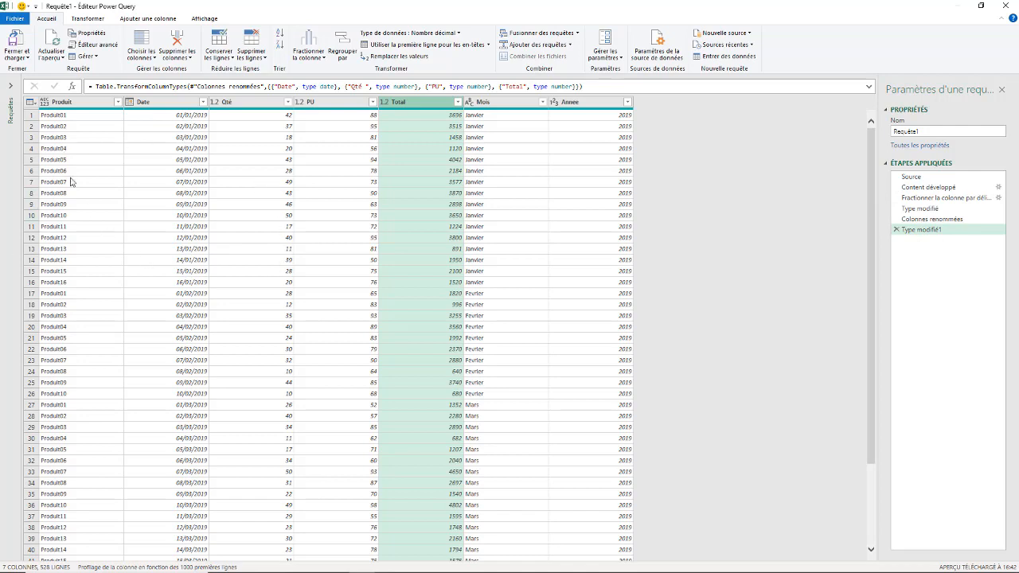
Close the query editor, load the query as a table on a new worksheet, and look through the loaded rows.
{"action": "left_click", "coordinate": [18, 56]}
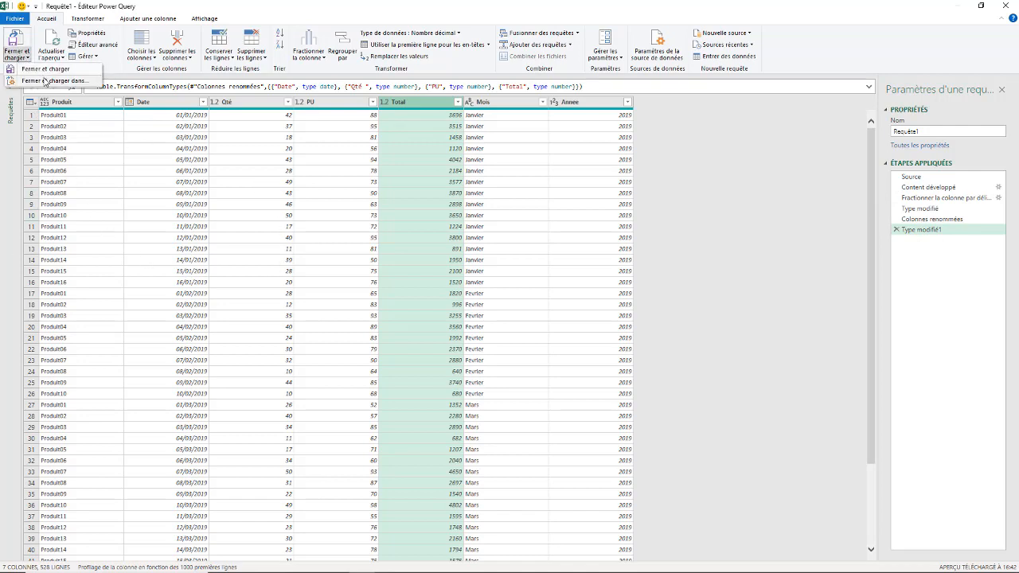
{"action": "left_click", "coordinate": [35, 70]}
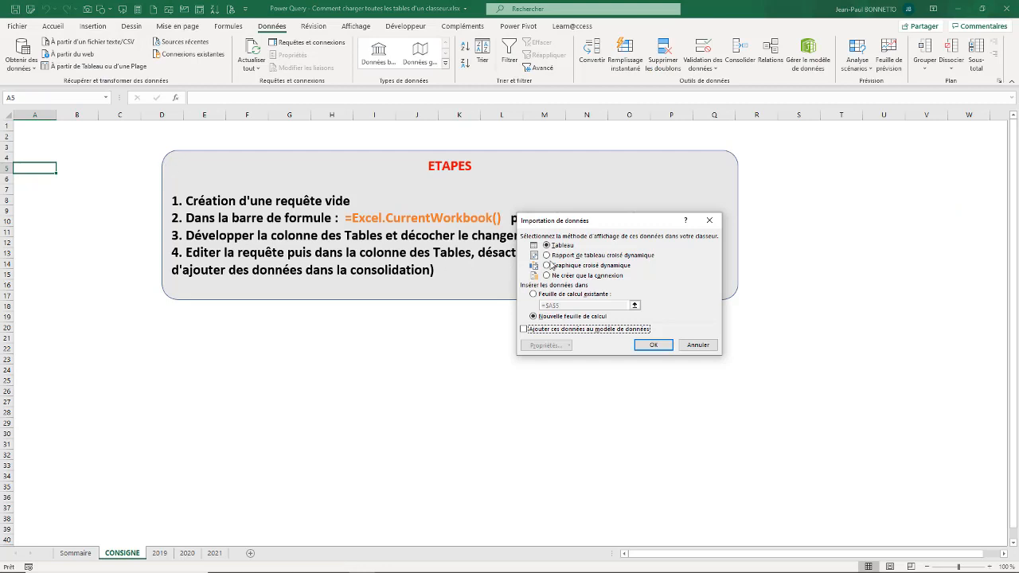
{"action": "left_click", "coordinate": [537, 295]}
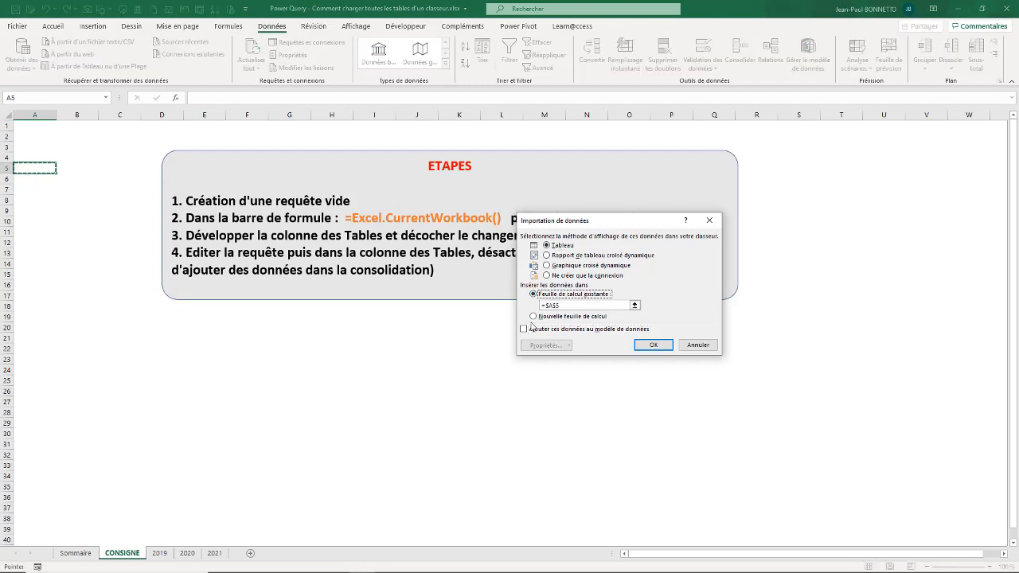
{"action": "left_click", "coordinate": [533, 316]}
{"action": "left_click", "coordinate": [644, 350]}
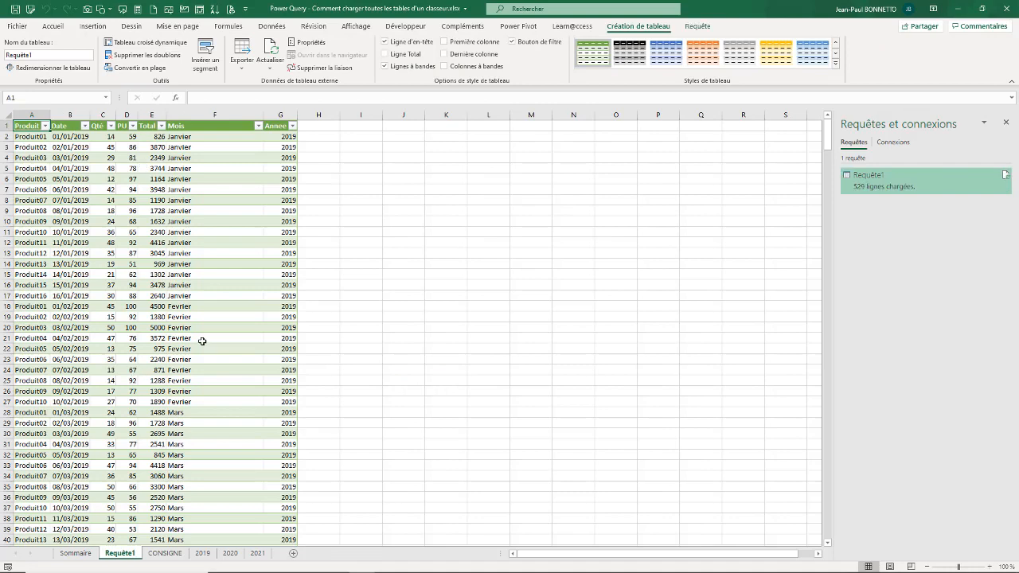
{"action": "scroll", "coordinate": [228, 293], "scroll_direction": "down", "scroll_amount": 20}
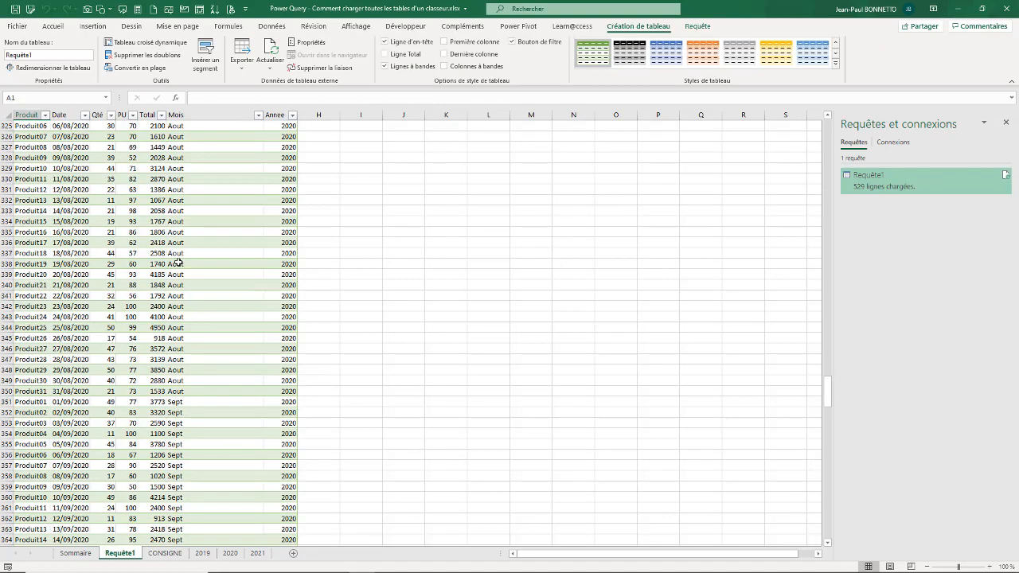
{"action": "scroll", "coordinate": [173, 265], "scroll_direction": "up", "scroll_amount": 20}
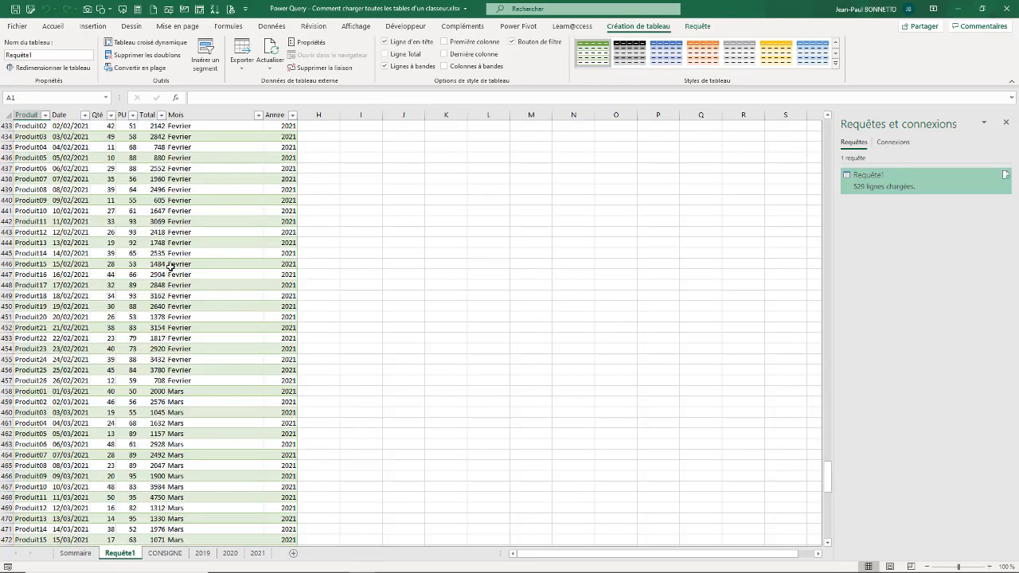
{"action": "scroll", "coordinate": [163, 265], "scroll_direction": "up", "scroll_amount": 20}
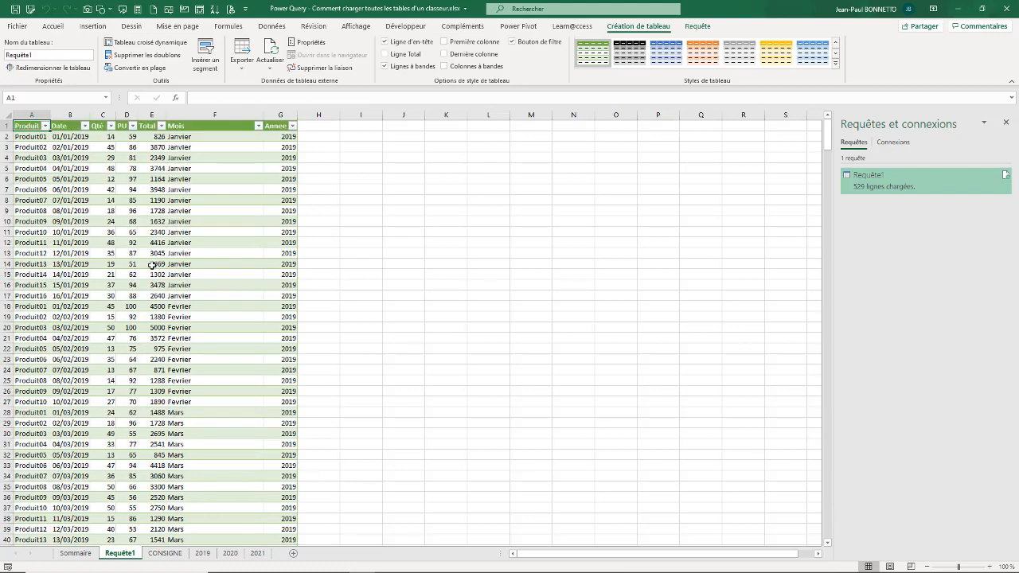
{"action": "left_click", "coordinate": [1005, 122]}
Create a pivot table from the Requête1 table at cell J4 of the same sheet, with Produit as rows and Total as summed values.
{"action": "left_click", "coordinate": [136, 166]}
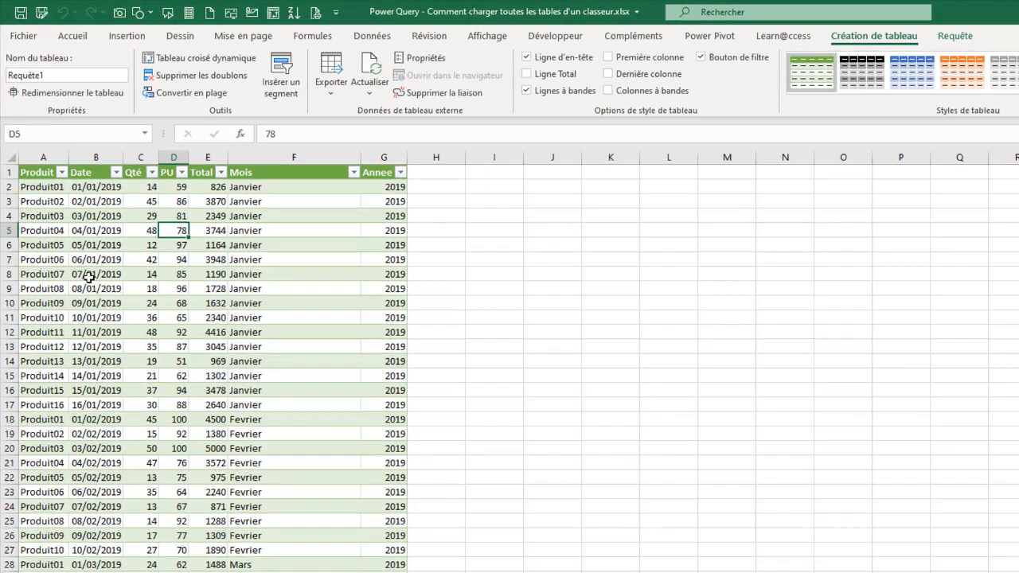
{"action": "left_click", "coordinate": [110, 247]}
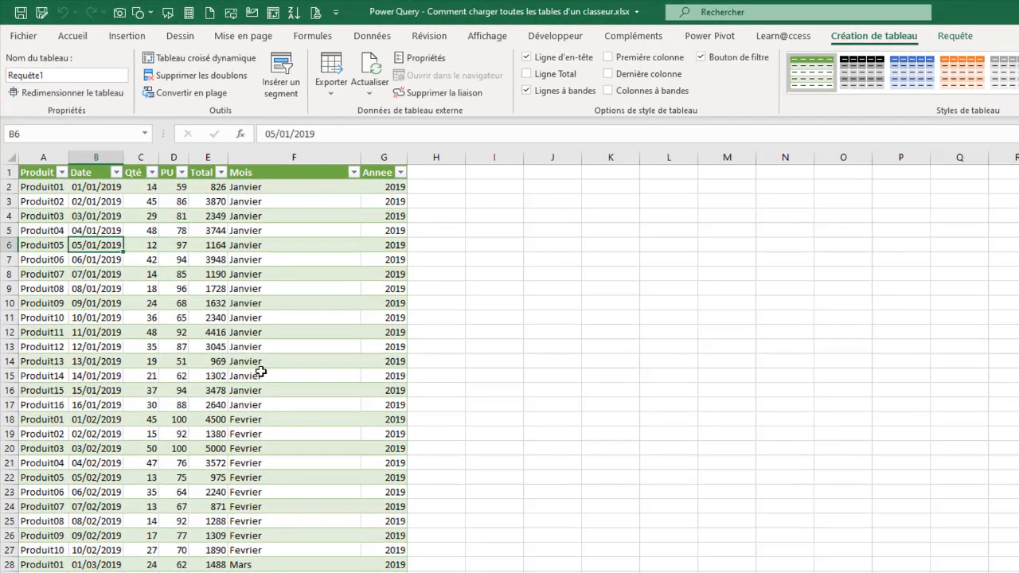
{"action": "left_click", "coordinate": [199, 57]}
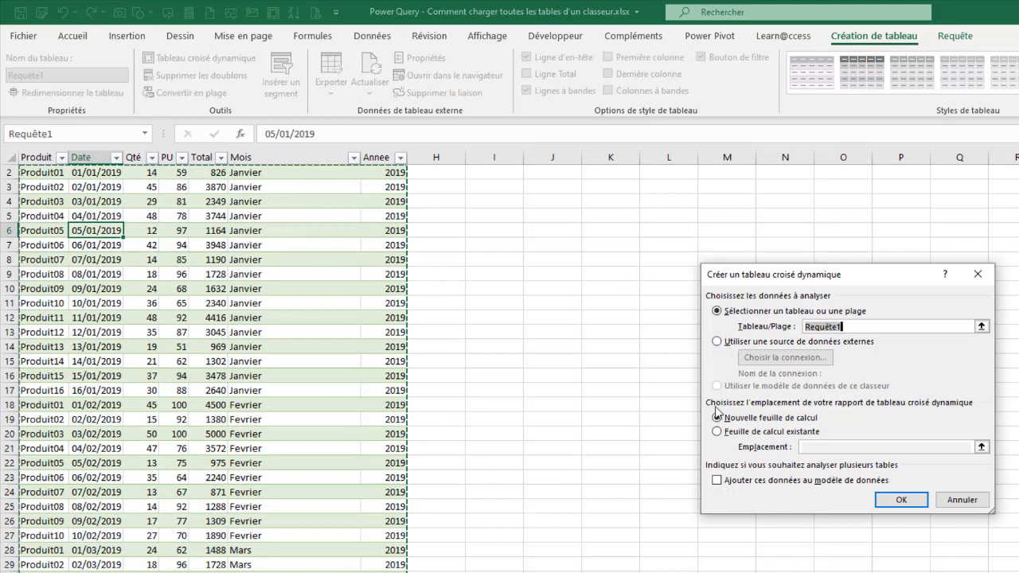
{"action": "left_click", "coordinate": [723, 433]}
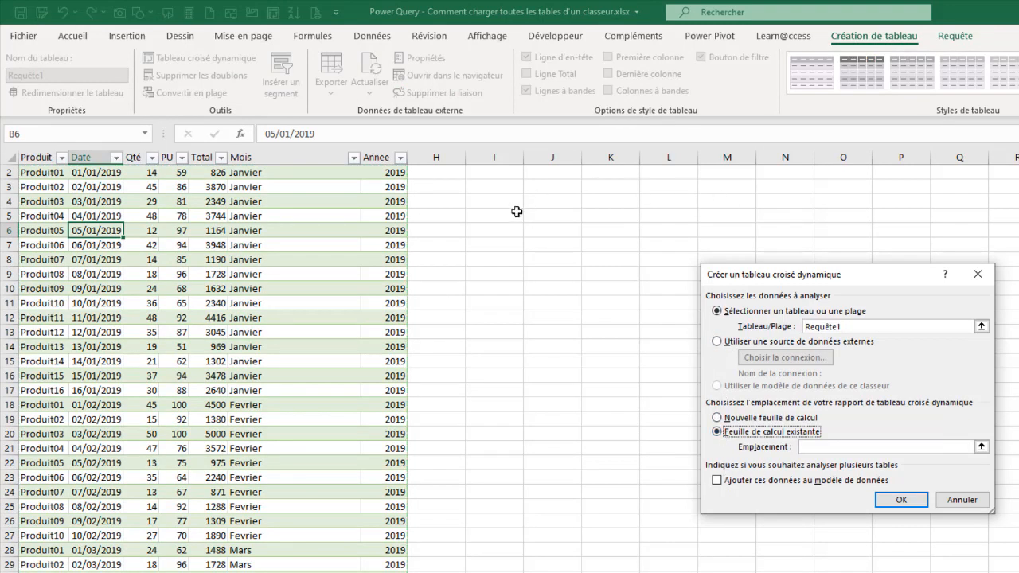
{"action": "left_click", "coordinate": [554, 201]}
{"action": "left_click", "coordinate": [902, 503]}
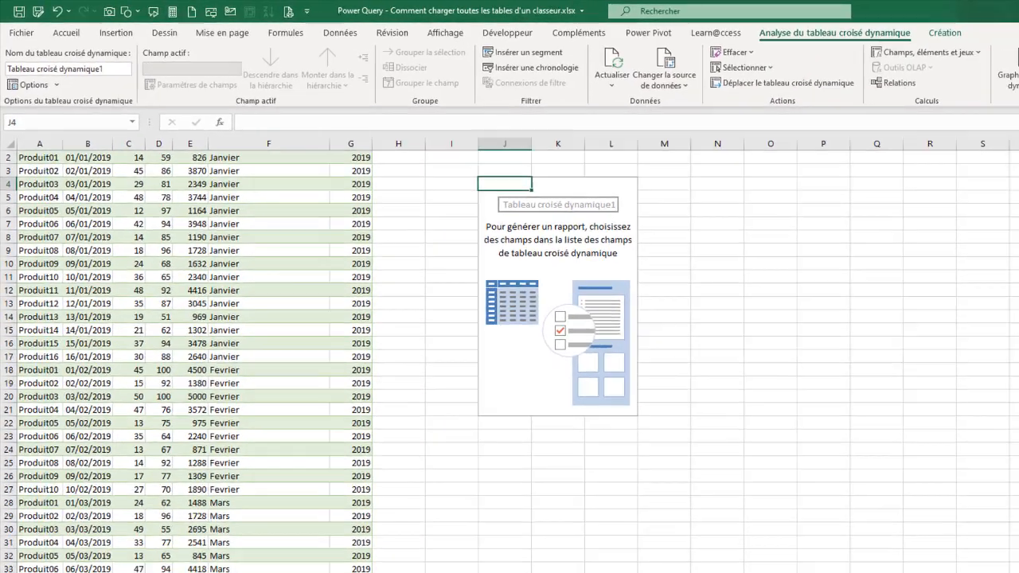
{"action": "left_click_drag", "start_coordinate": [863, 179], "coordinate": [882, 492]}
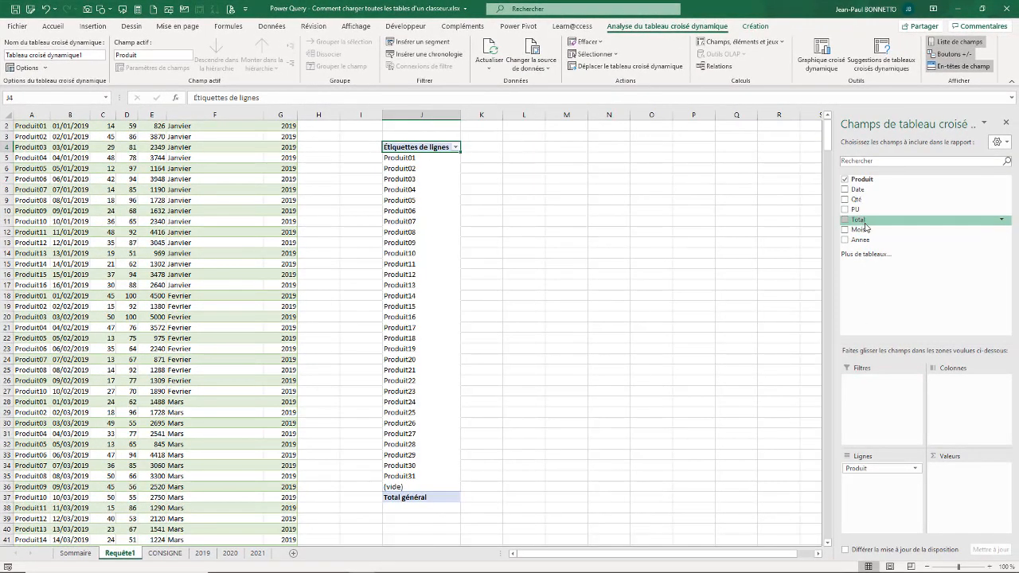
{"action": "left_click_drag", "start_coordinate": [858, 220], "coordinate": [966, 468]}
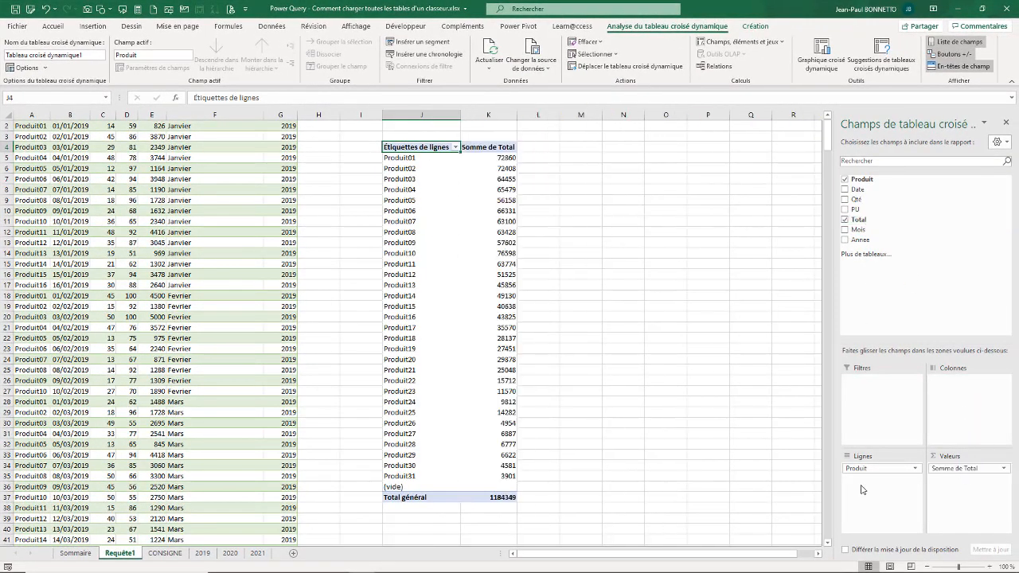
Format the pivot table's Somme de Total values as currency in € with 0 decimals.
{"action": "right_click", "coordinate": [501, 168]}
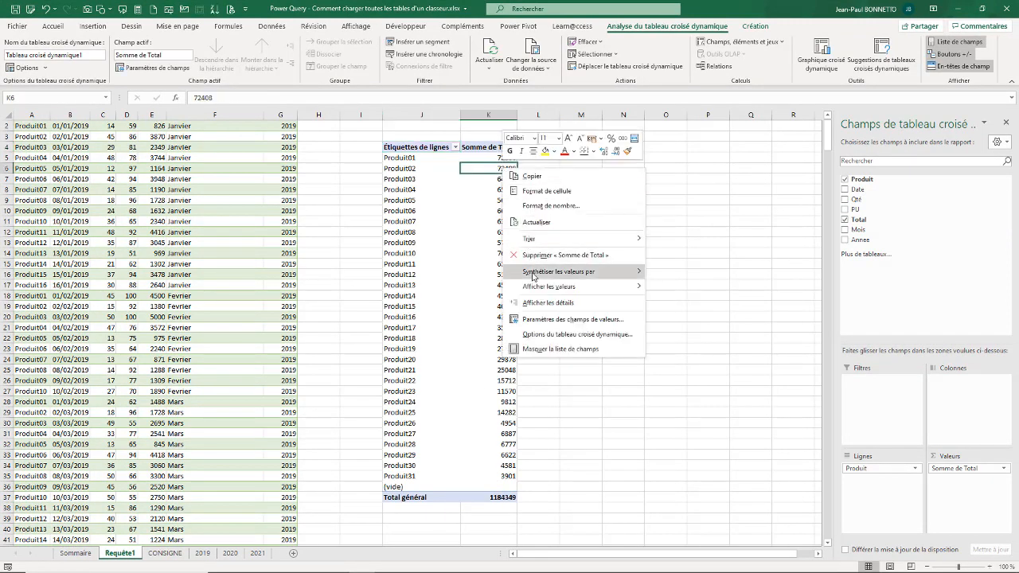
{"action": "mouse_move", "coordinate": [533, 276]}
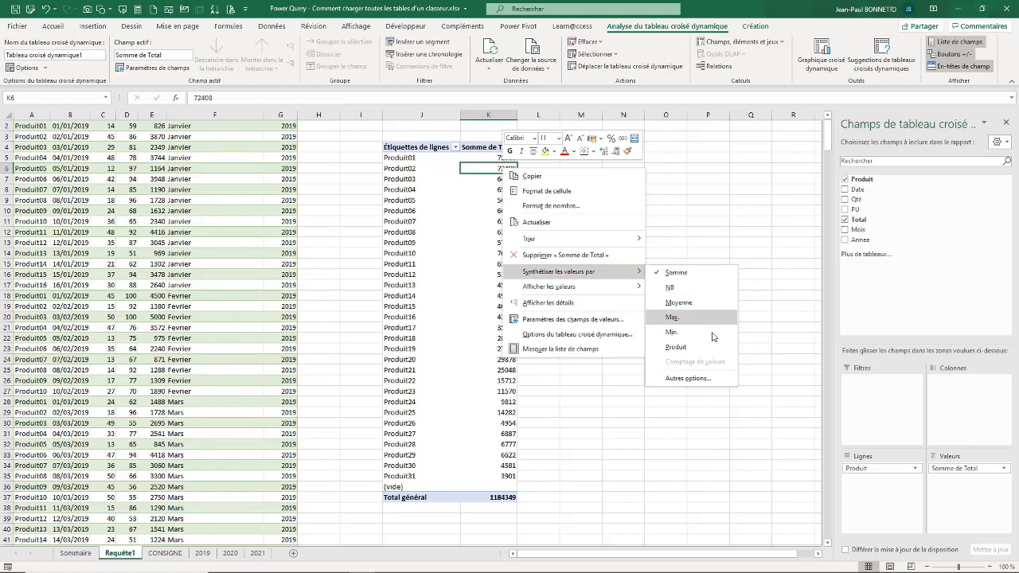
{"action": "left_click", "coordinate": [689, 379]}
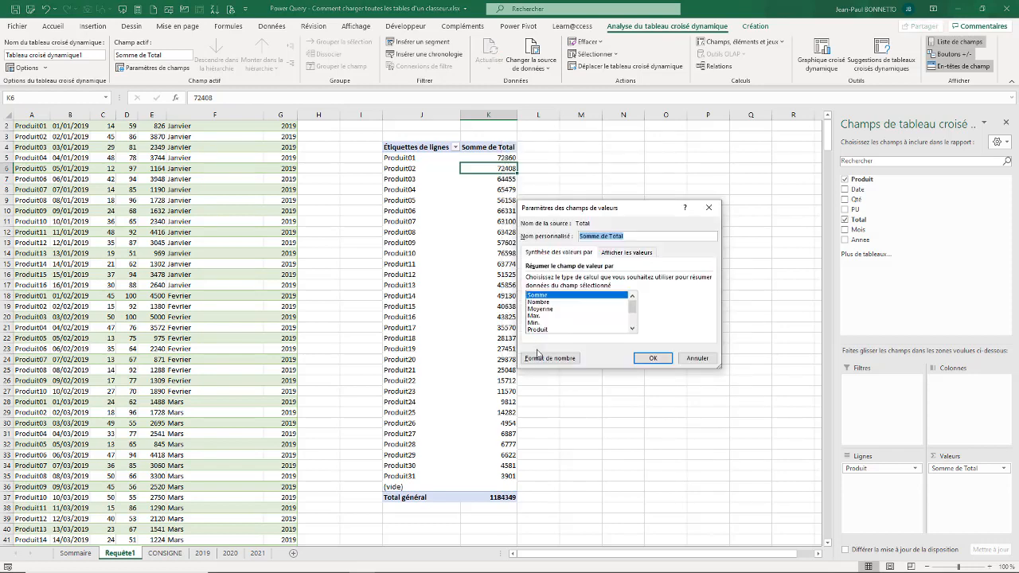
{"action": "left_click", "coordinate": [551, 358]}
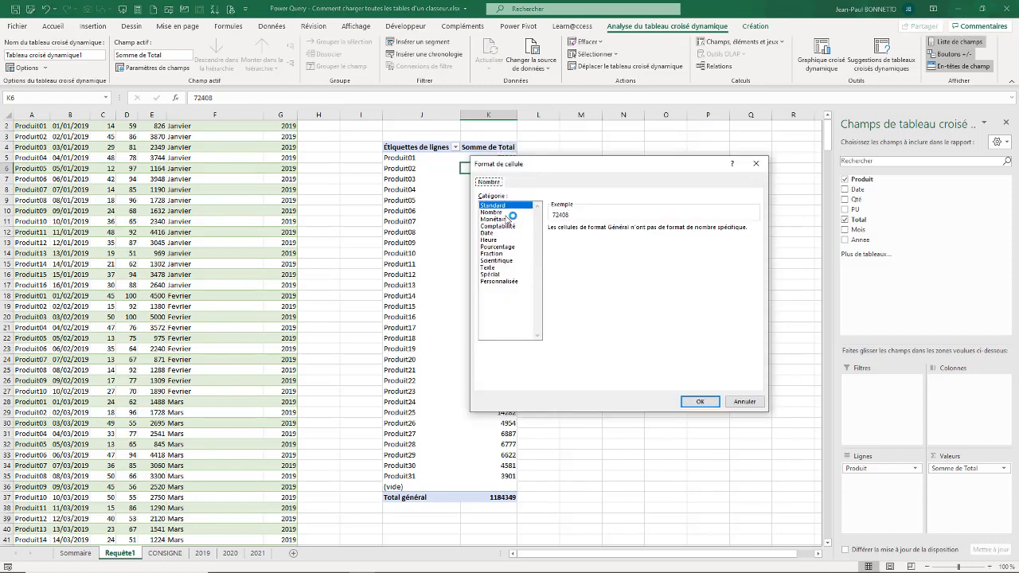
{"action": "left_click", "coordinate": [504, 219]}
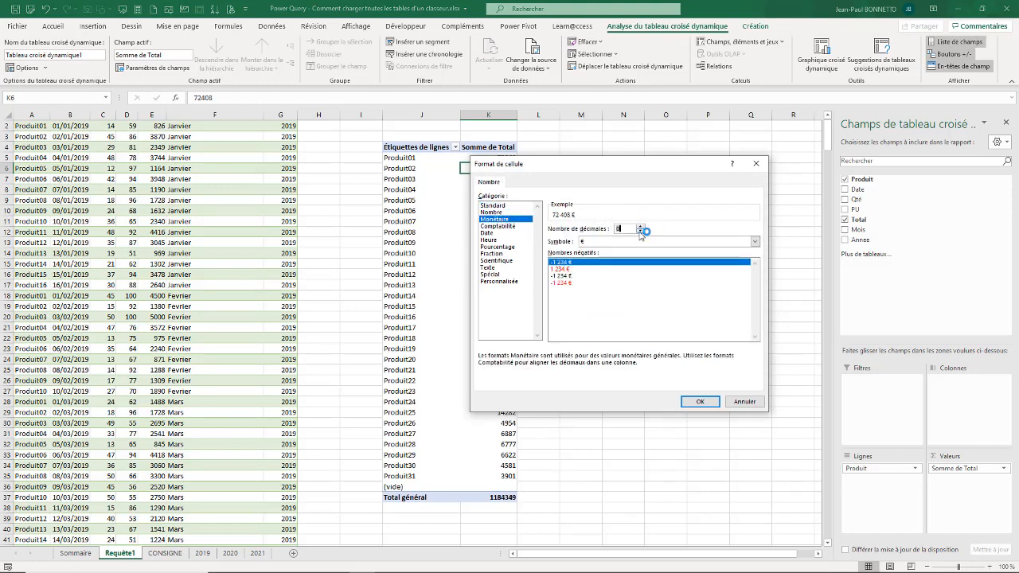
{"action": "left_click", "coordinate": [698, 401]}
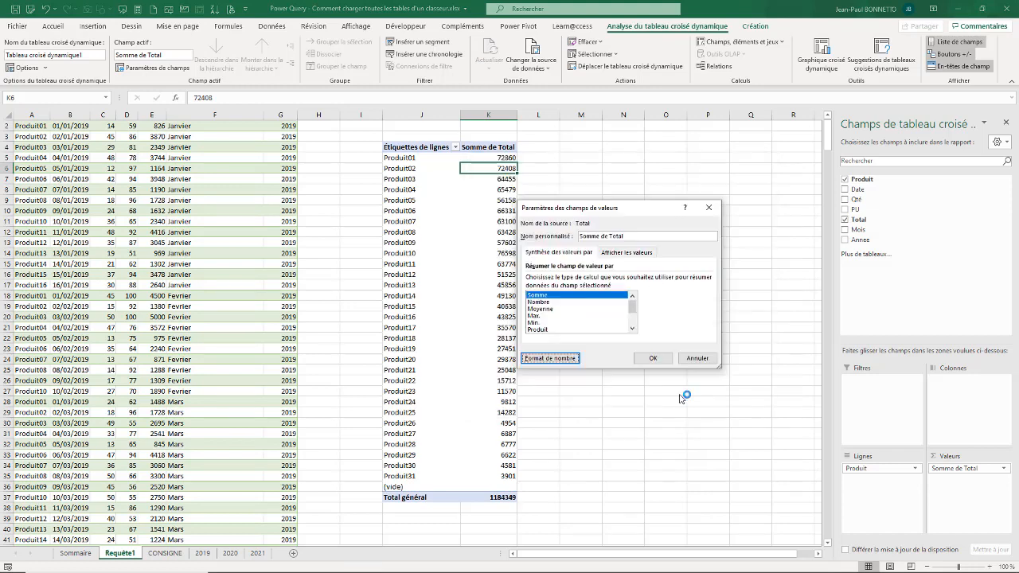
{"action": "left_click", "coordinate": [652, 358]}
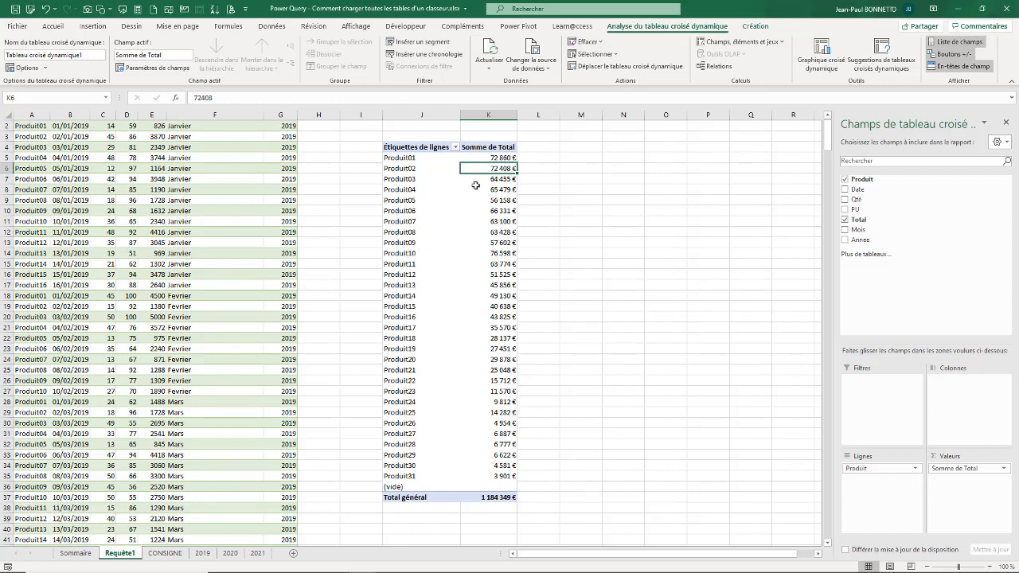
Rename the pivot table's row label header as Produit and its value header as CA.
{"action": "left_click", "coordinate": [430, 148]}
{"action": "type", "text": "Pro"}
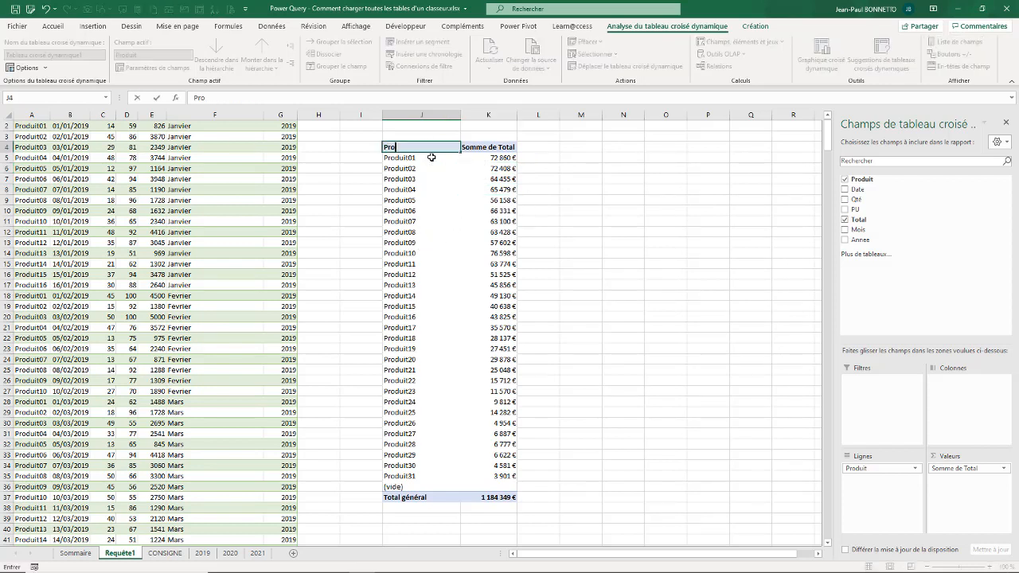
{"action": "type", "text": "duit"}
{"action": "left_click", "coordinate": [484, 147]}
{"action": "type", "text": "CA"}
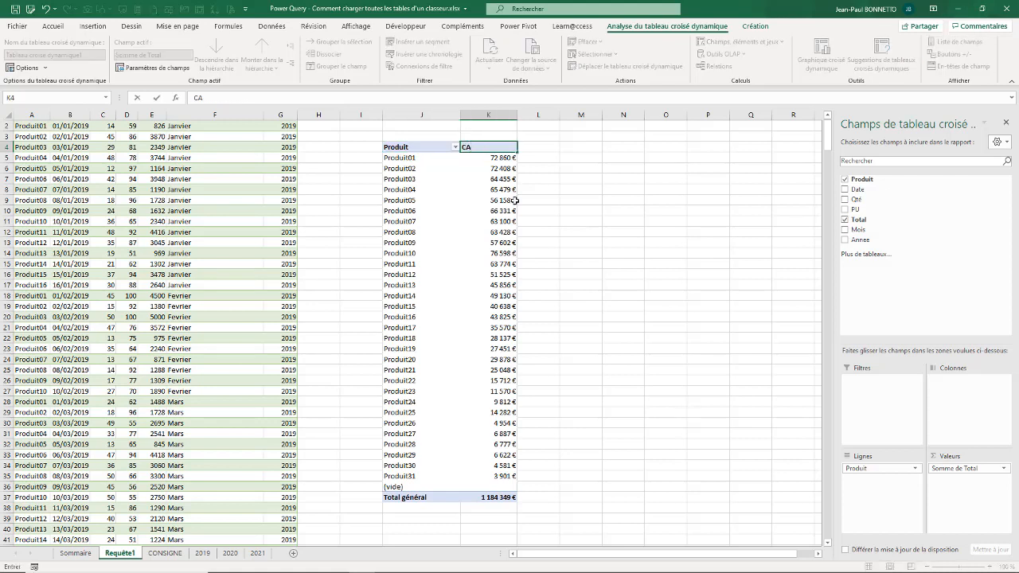
{"action": "left_click", "coordinate": [488, 187]}
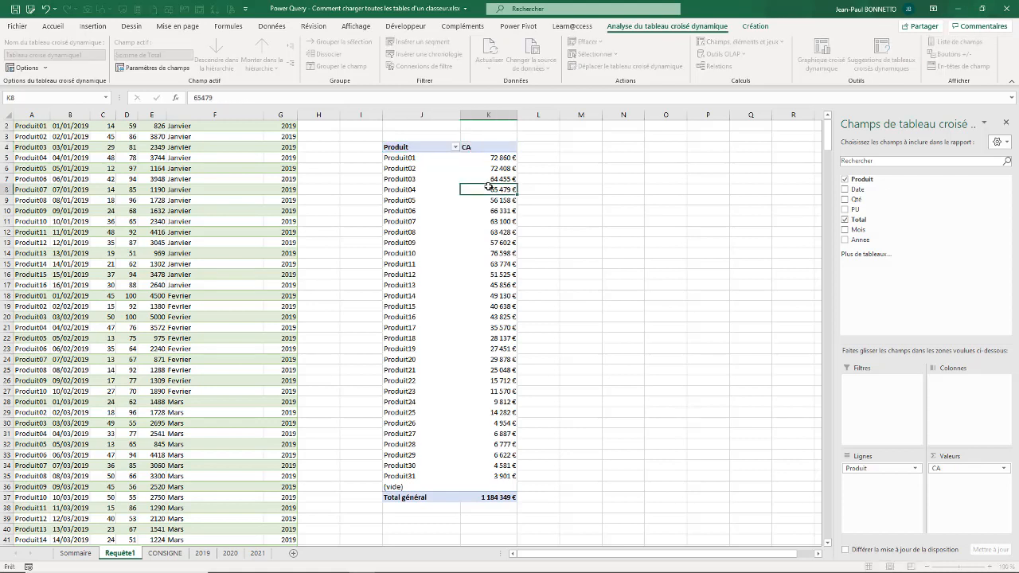
Add a timeline based on the Date field to the pivot table.
{"action": "left_click", "coordinate": [1008, 121]}
{"action": "right_click", "coordinate": [495, 170]}
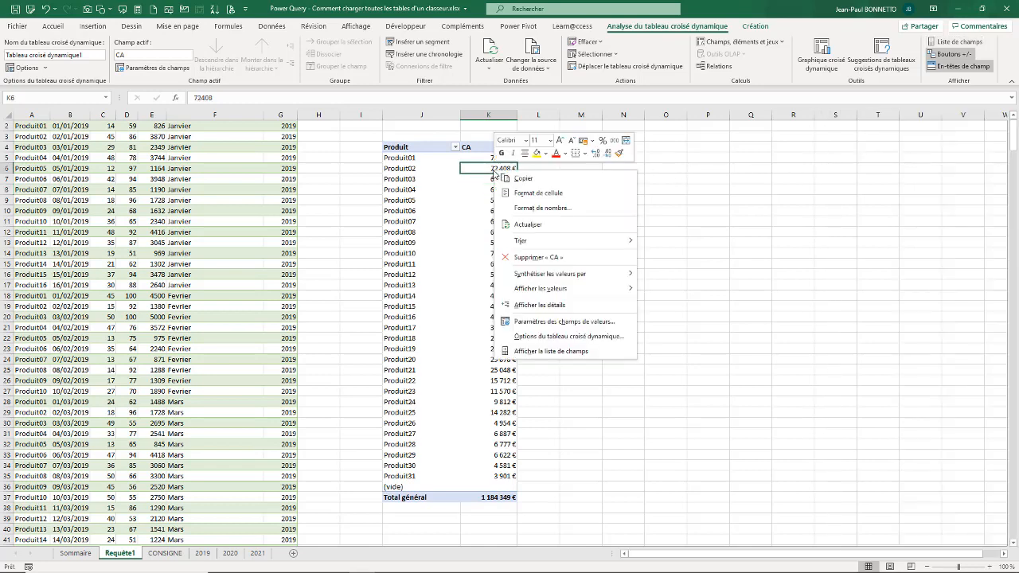
{"action": "left_click", "coordinate": [935, 43]}
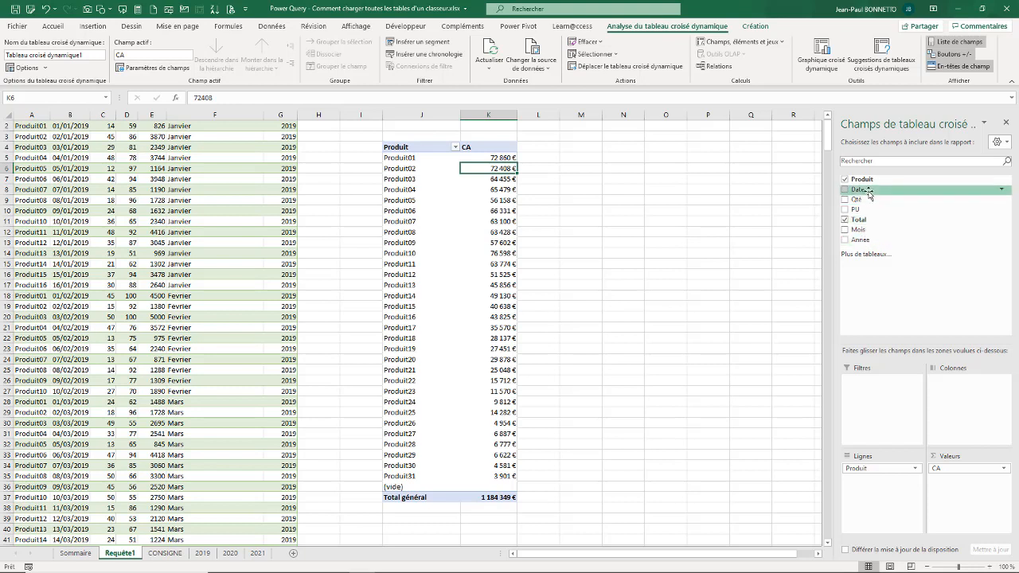
{"action": "left_click", "coordinate": [1001, 189]}
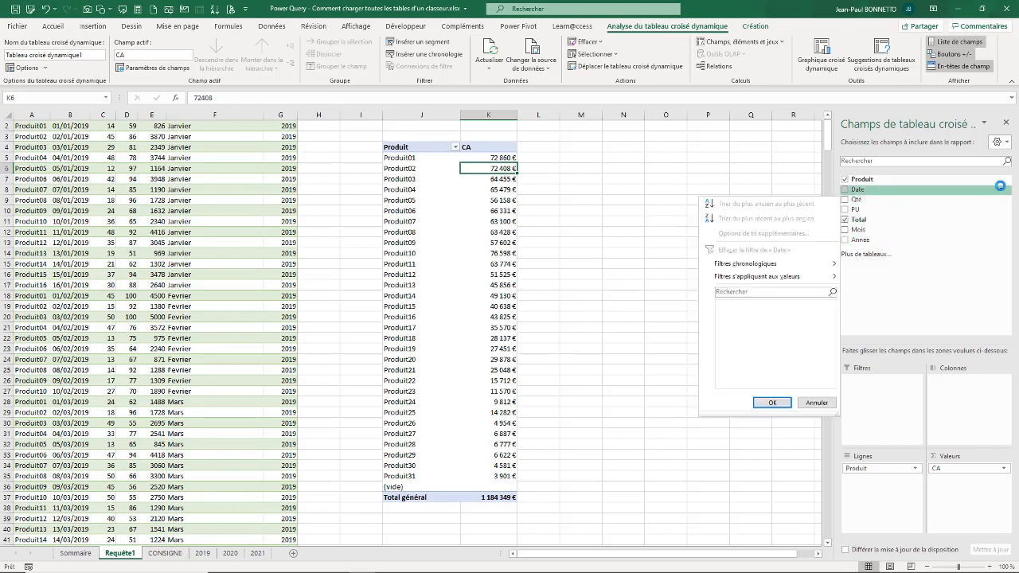
{"action": "left_click", "coordinate": [864, 192]}
{"action": "right_click", "coordinate": [861, 192]}
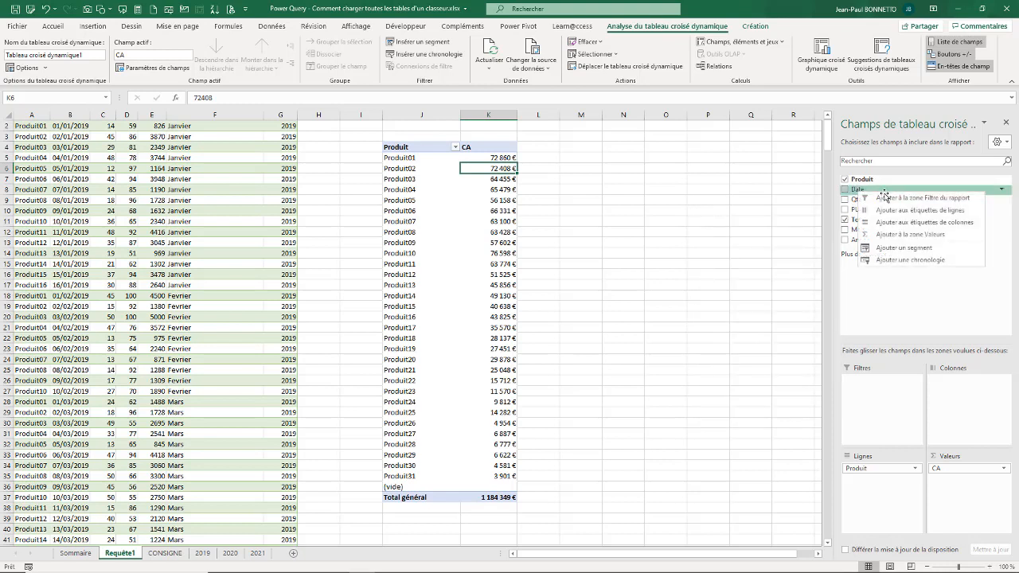
{"action": "left_click", "coordinate": [910, 260]}
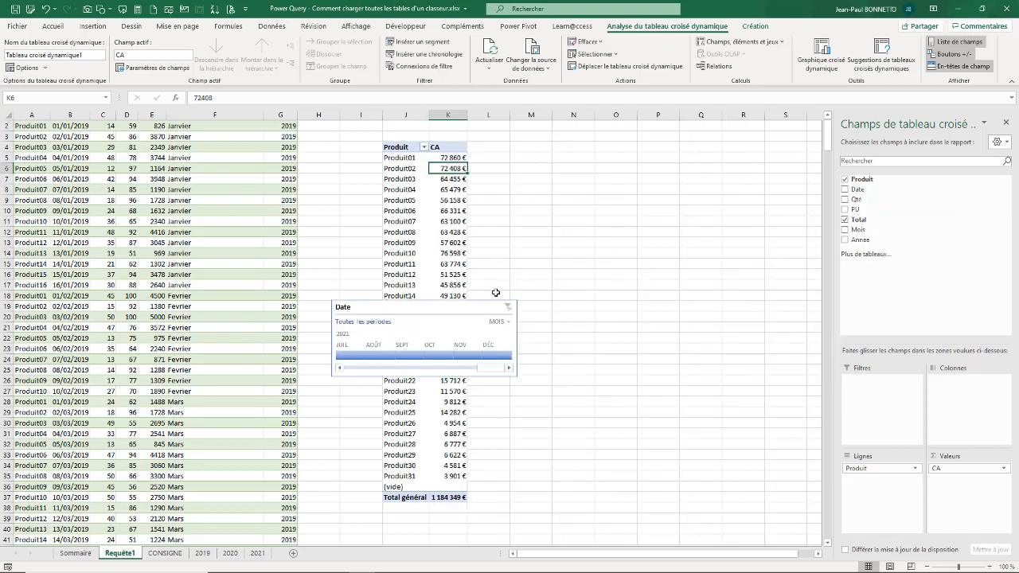
Move the Date timeline beside the pivot table and widen it to span about columns N to U.
{"action": "left_click", "coordinate": [472, 321]}
{"action": "left_click_drag", "start_coordinate": [467, 304], "coordinate": [675, 127]}
{"action": "left_click_drag", "start_coordinate": [738, 179], "coordinate": [873, 179]}
Set the timeline to years, filter the pivot table by 2019, 2020 and 2021 in turn, and select the full 2019 - 2021 range.
{"action": "left_click", "coordinate": [854, 162]}
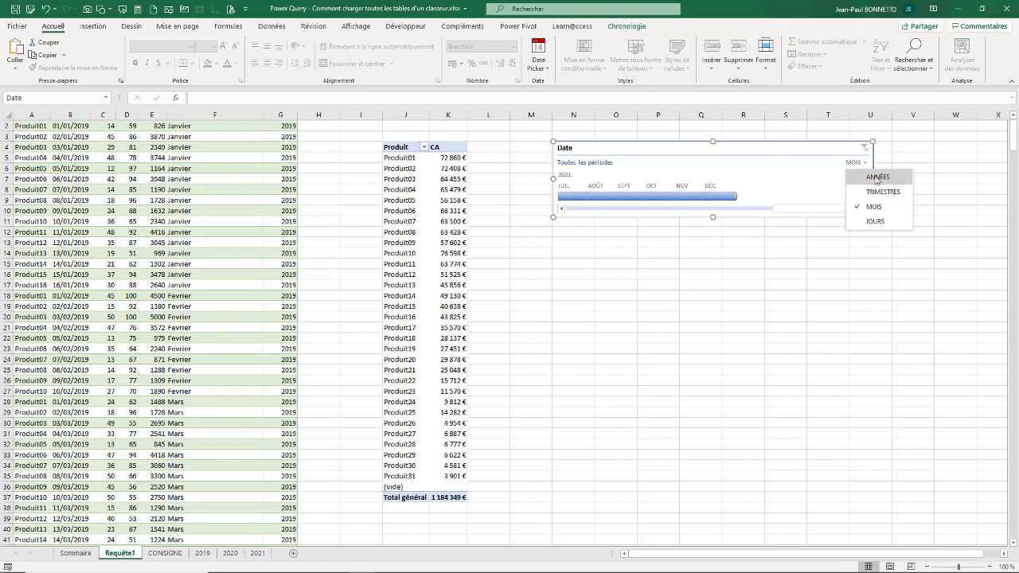
{"action": "left_click", "coordinate": [875, 177]}
{"action": "left_click", "coordinate": [574, 197]}
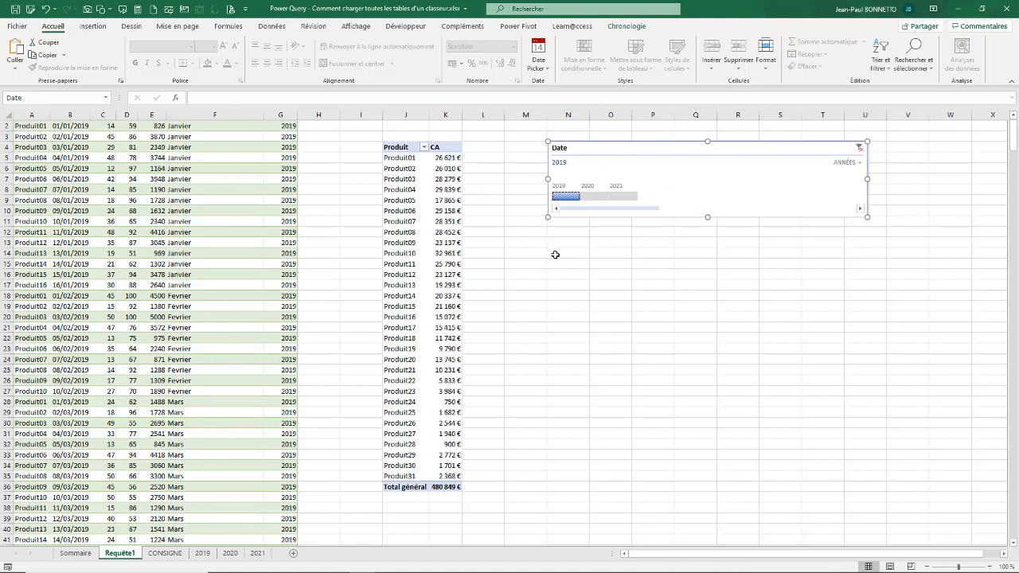
{"action": "left_click", "coordinate": [595, 196]}
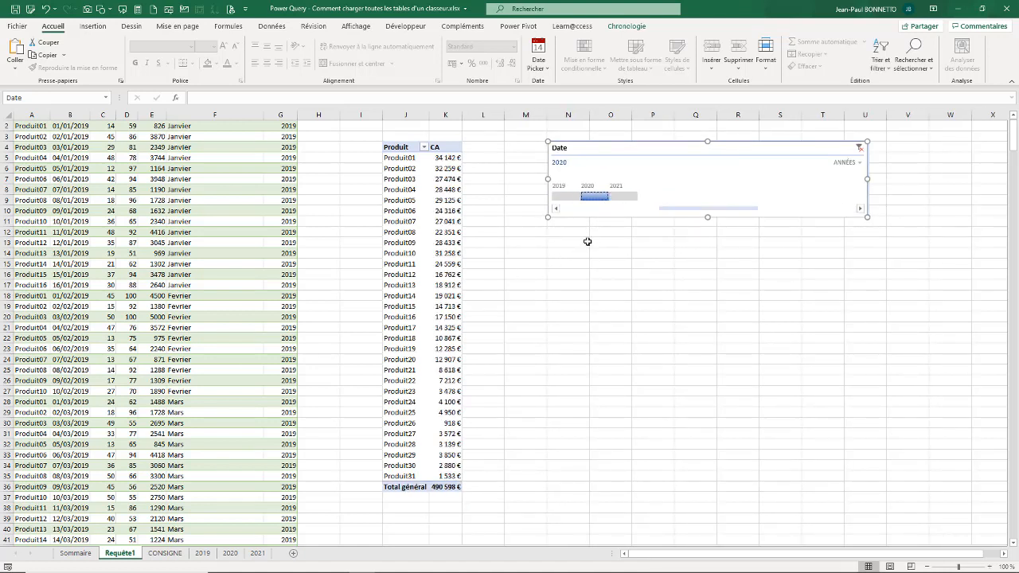
{"action": "left_click", "coordinate": [633, 197]}
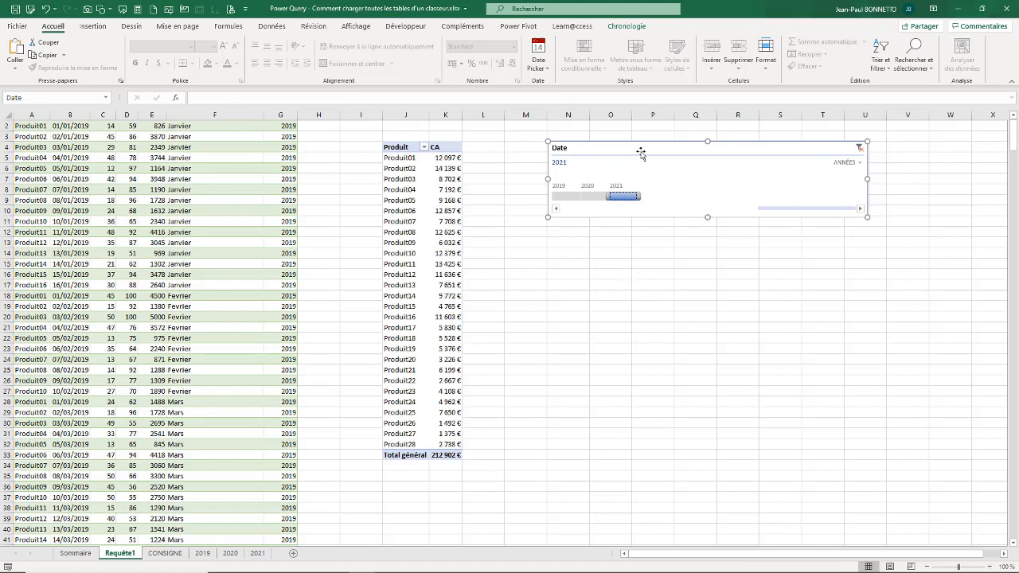
{"action": "left_click_drag", "start_coordinate": [576, 199], "coordinate": [628, 196]}
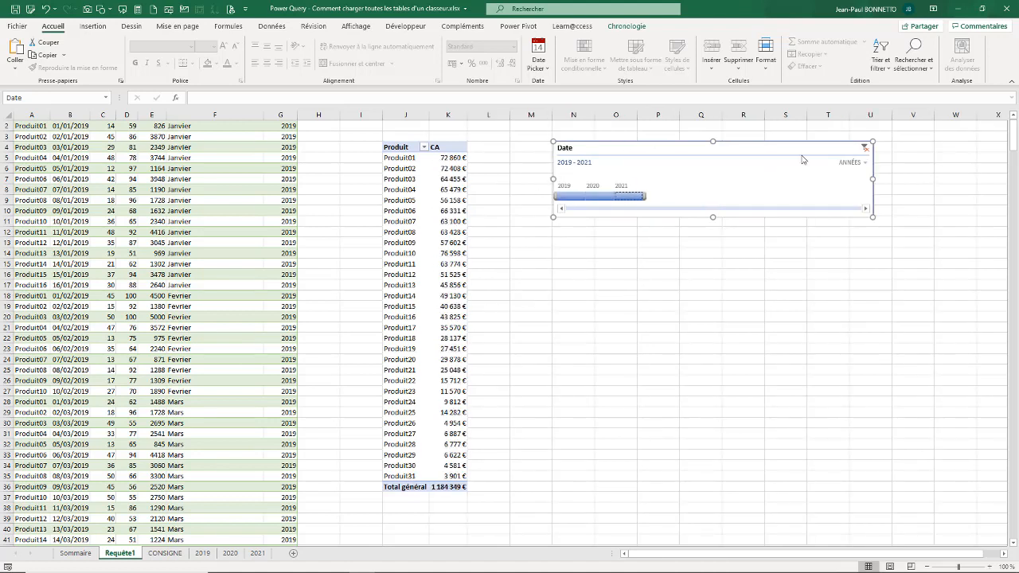
Switch the Date timeline's time level to quarters (TRIMESTRES).
{"action": "left_click", "coordinate": [853, 162]}
{"action": "left_click", "coordinate": [869, 192]}
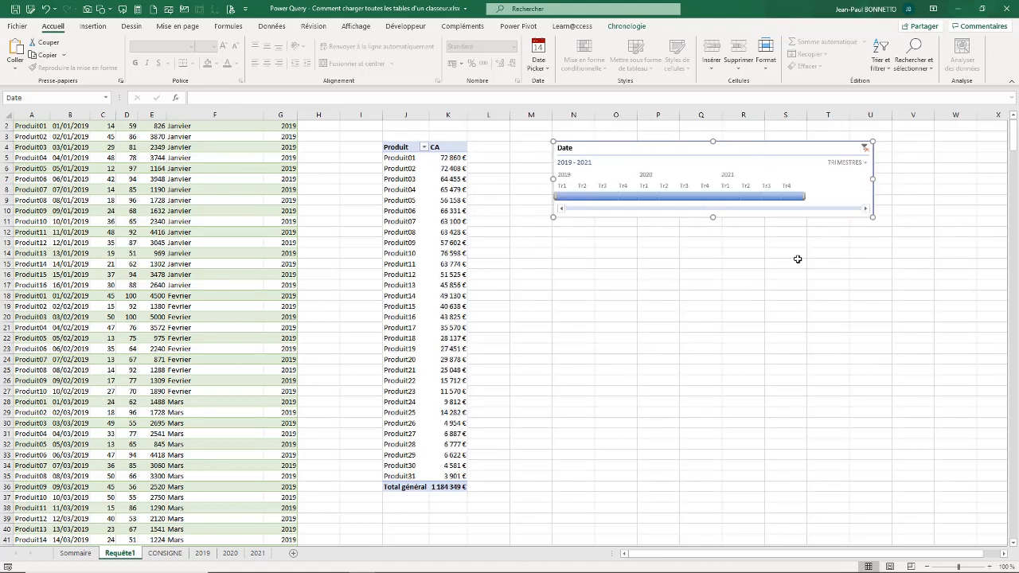
Filter the pivot table with the Date timeline by Tr1 - Tr3 2020, Tr1 - Tr2 2021, and finally Tr2 2019 - Tr1 2020.
{"action": "left_click", "coordinate": [726, 247]}
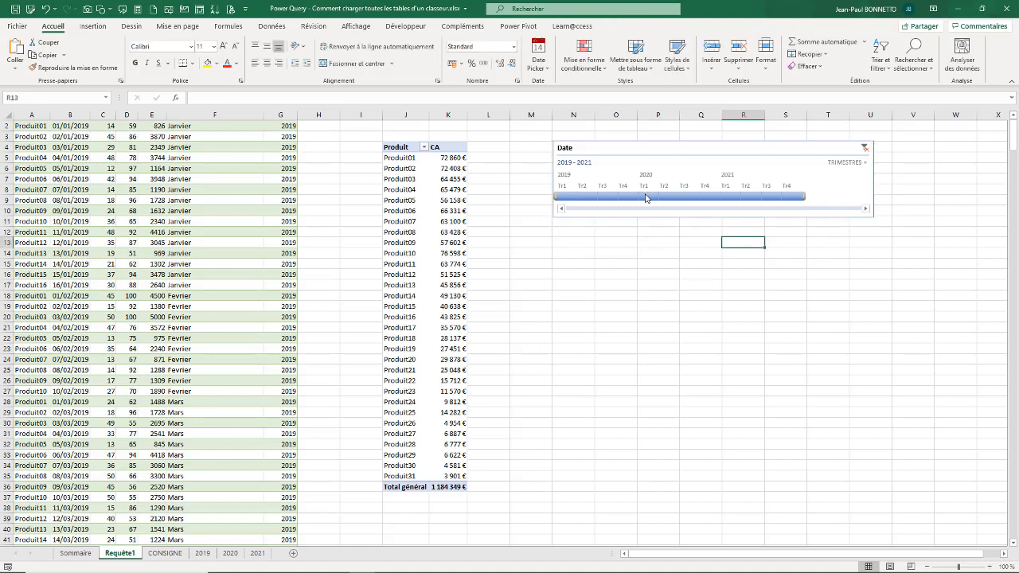
{"action": "left_click_drag", "start_coordinate": [645, 198], "coordinate": [699, 198]}
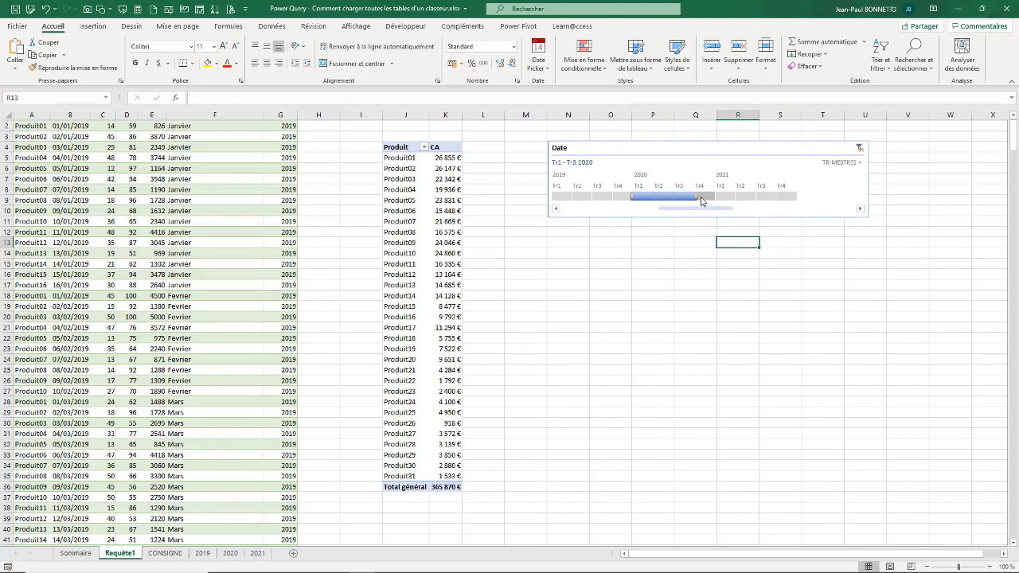
{"action": "left_click_drag", "start_coordinate": [744, 197], "coordinate": [718, 196]}
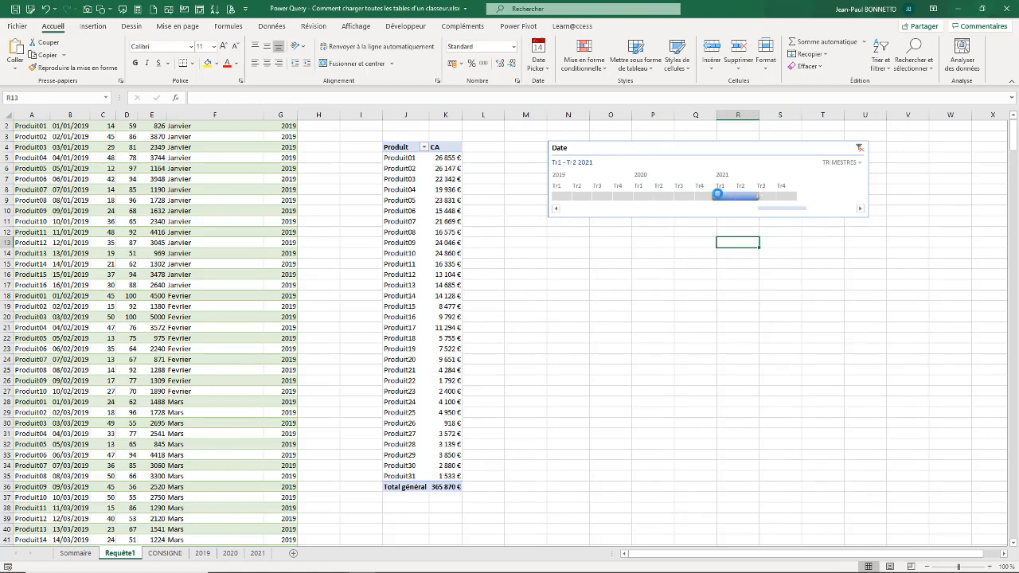
{"action": "left_click_drag", "start_coordinate": [581, 196], "coordinate": [649, 197]}
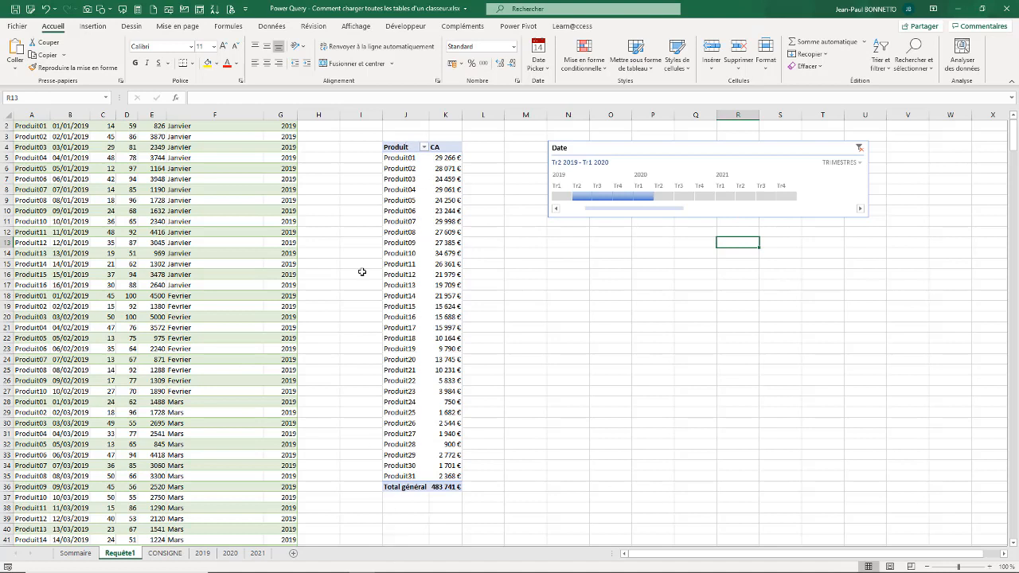
Move the Date timeline closer to the pivot table so that it starts at column M.
{"action": "left_click", "coordinate": [402, 159]}
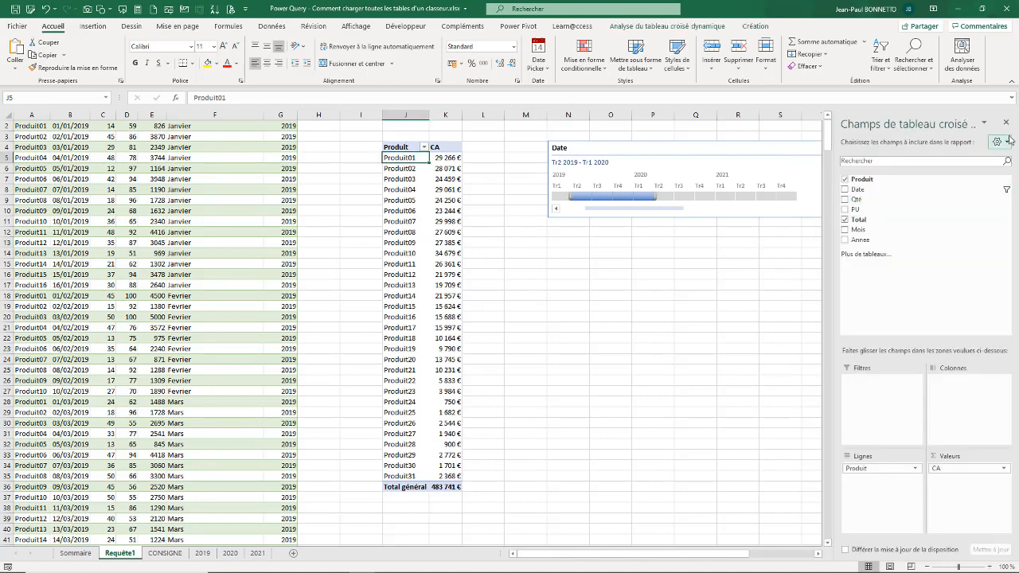
{"action": "left_click", "coordinate": [588, 282]}
{"action": "left_click_drag", "start_coordinate": [707, 151], "coordinate": [657, 149]}
{"action": "left_click", "coordinate": [653, 284]}
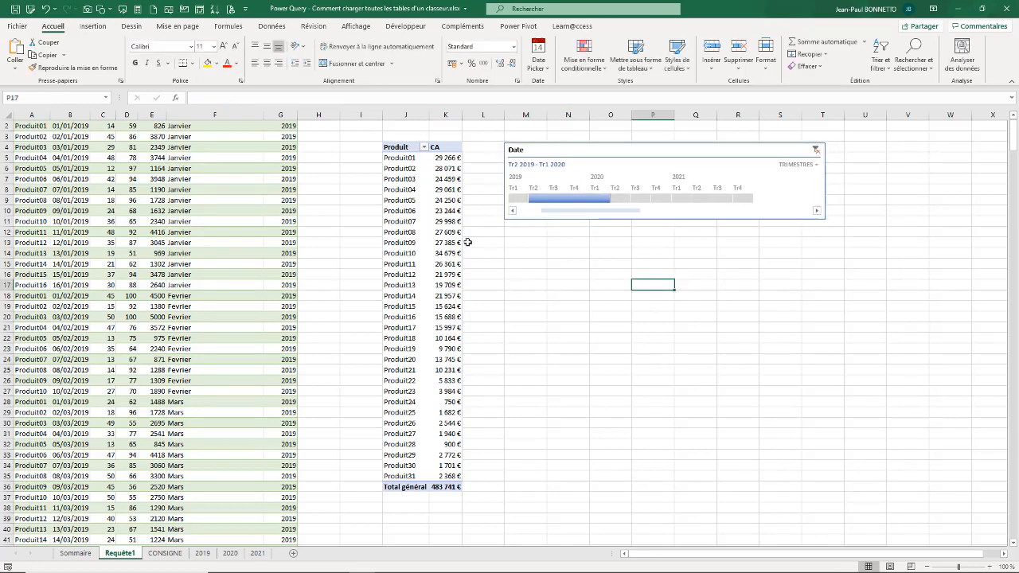
Review the consolidated 2019 and 2020 rows of the query table and the source tables on the 2021 sheet.
{"action": "scroll", "coordinate": [182, 206], "scroll_direction": "up", "scroll_amount": 1}
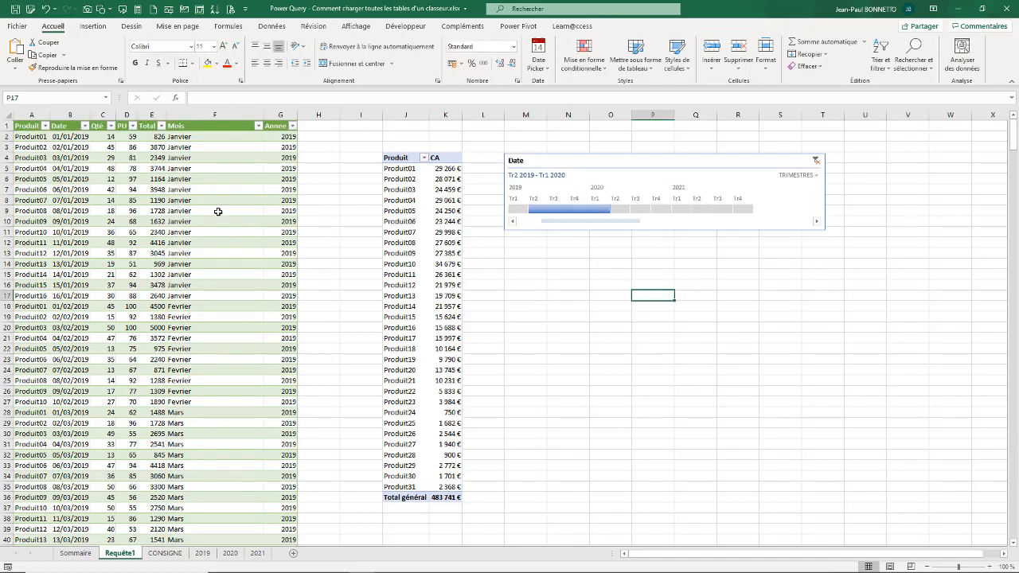
{"action": "left_click", "coordinate": [191, 178]}
{"action": "scroll", "coordinate": [213, 199], "scroll_direction": "down", "scroll_amount": 20}
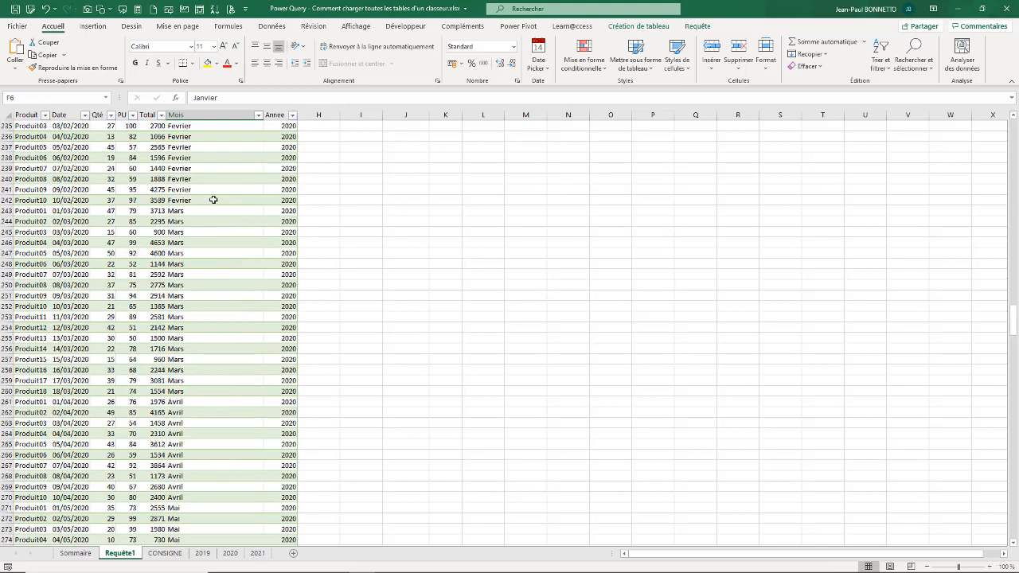
{"action": "scroll", "coordinate": [214, 200], "scroll_direction": "down", "scroll_amount": 20}
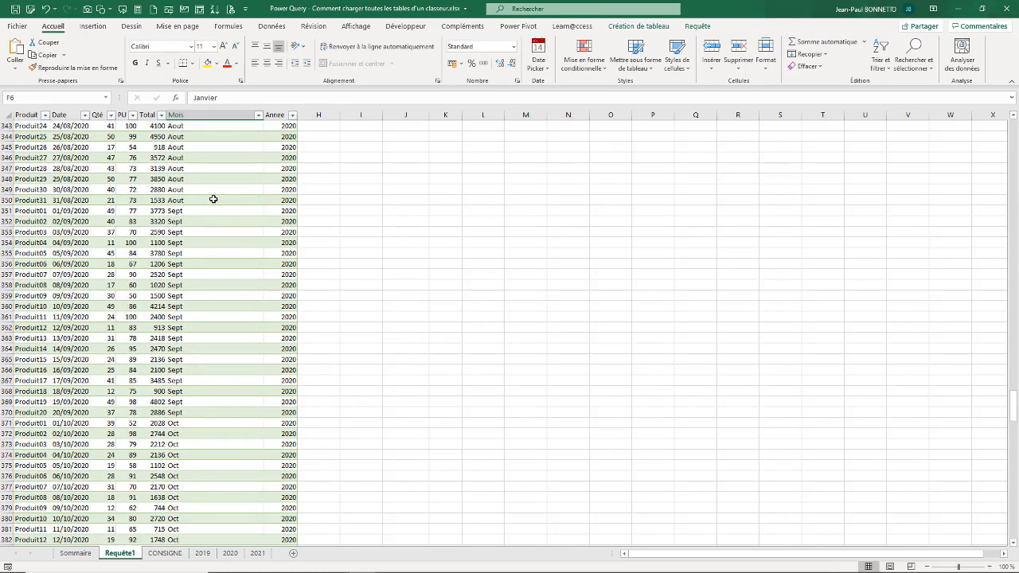
{"action": "scroll", "coordinate": [214, 199], "scroll_direction": "up", "scroll_amount": 20}
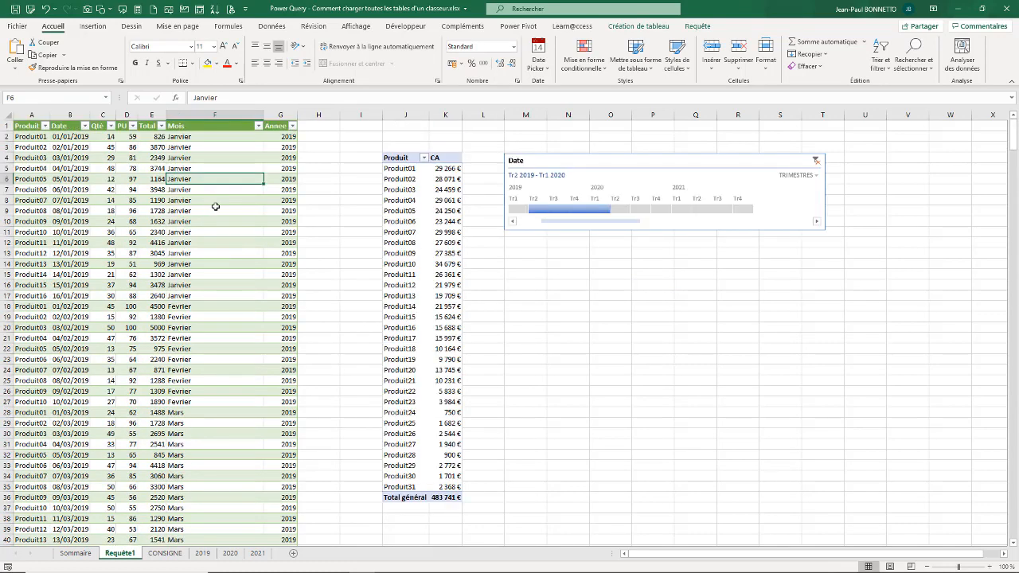
{"action": "left_click", "coordinate": [257, 553]}
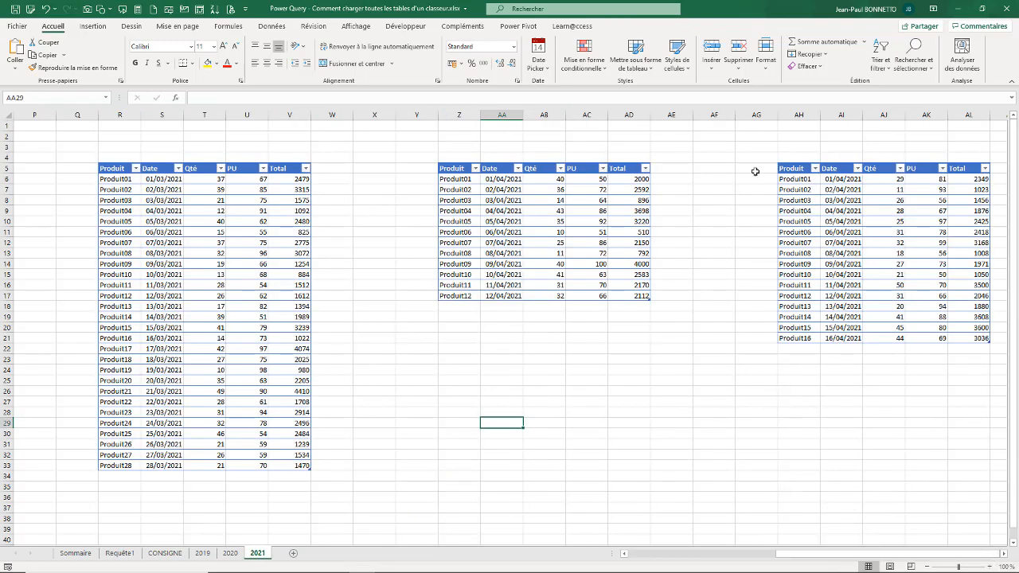
{"action": "left_click", "coordinate": [545, 391]}
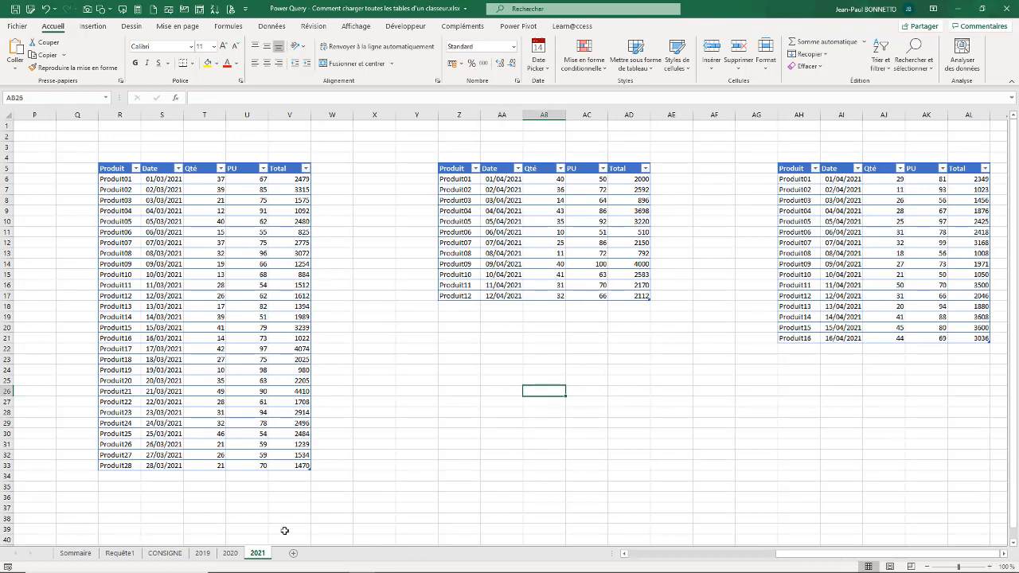
Look through the consolidated rows on the Requête1 sheet again and return to the Sommaire sheet.
{"action": "left_click", "coordinate": [124, 553]}
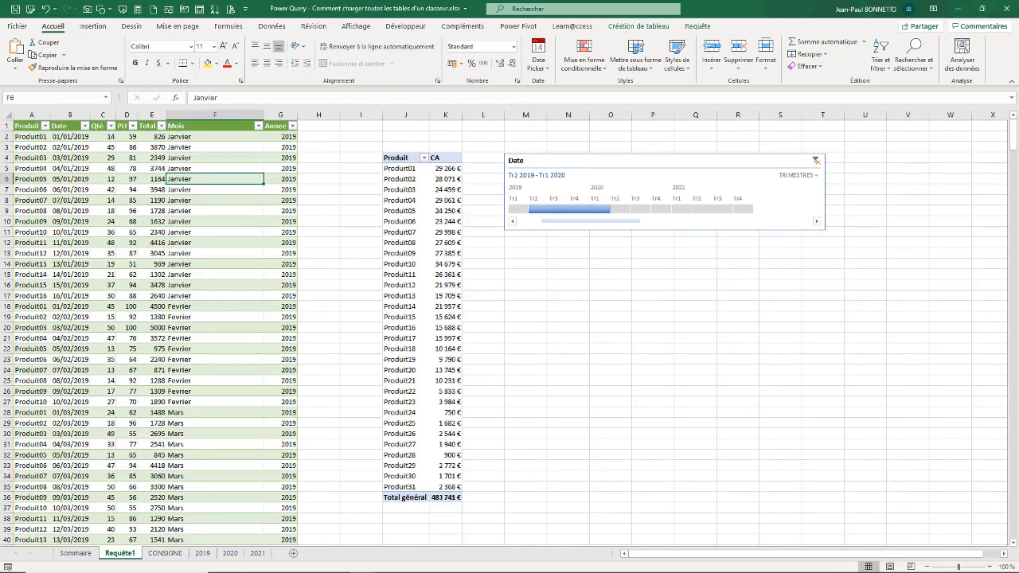
{"action": "right_click", "coordinate": [198, 218]}
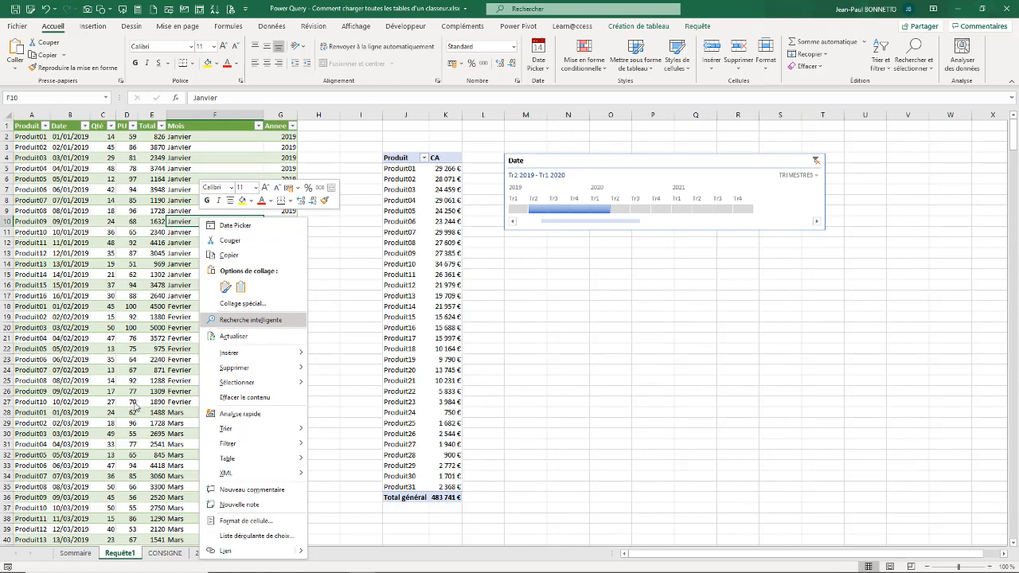
{"action": "key", "text": "Escape"}
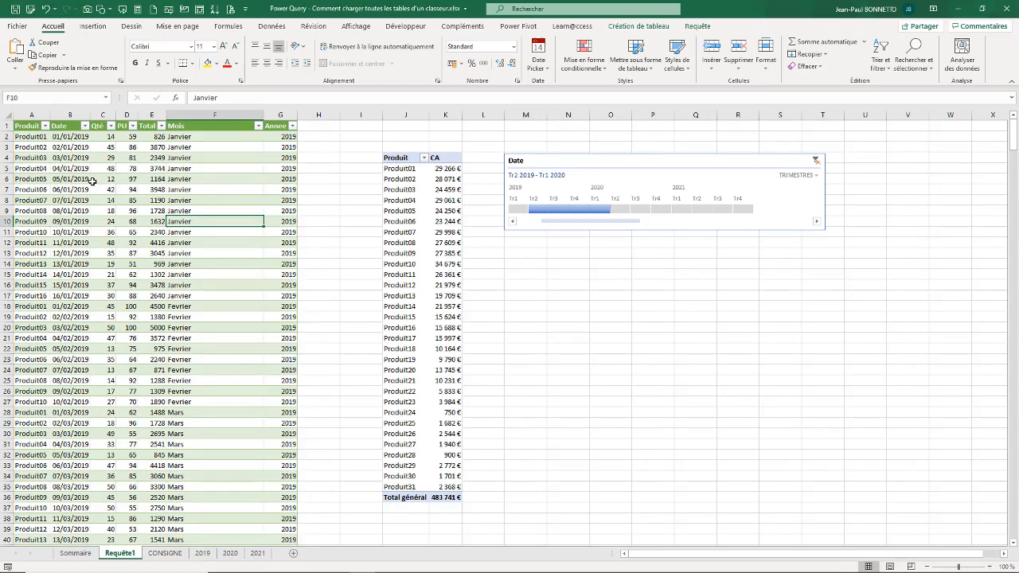
{"action": "scroll", "coordinate": [127, 260], "scroll_direction": "down", "scroll_amount": 20}
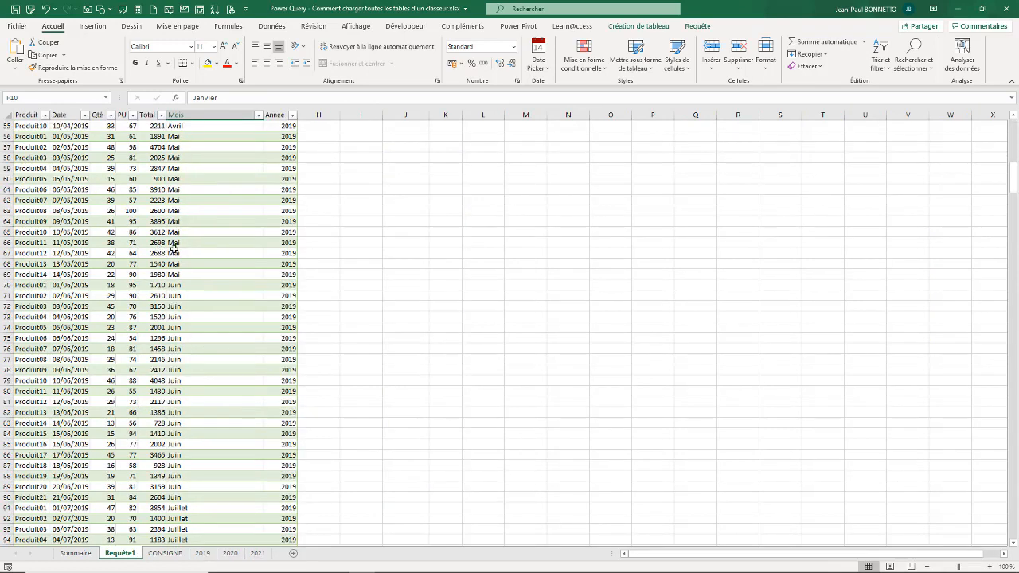
{"action": "scroll", "coordinate": [187, 256], "scroll_direction": "down", "scroll_amount": 14}
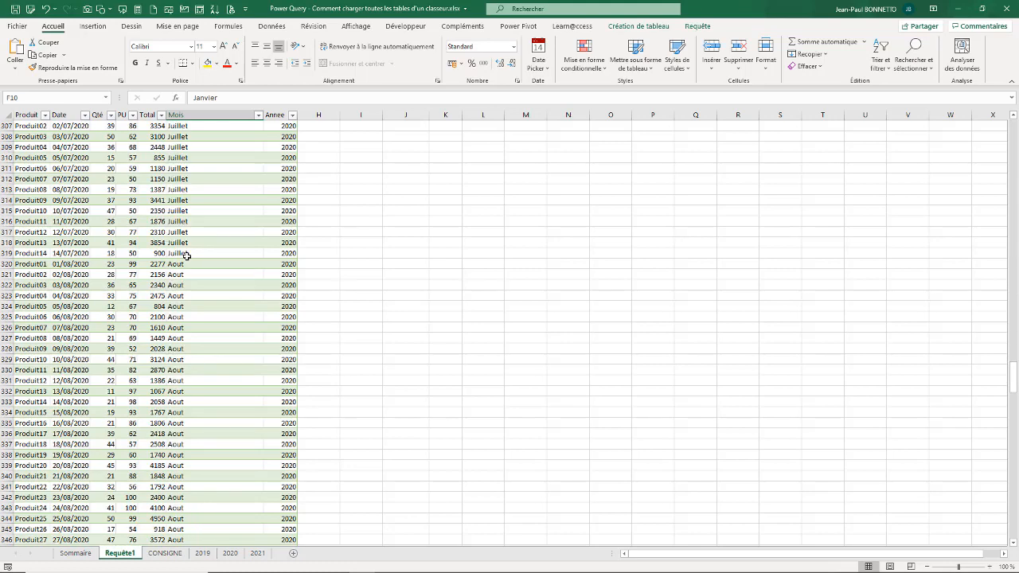
{"action": "scroll", "coordinate": [185, 254], "scroll_direction": "up", "scroll_amount": 20}
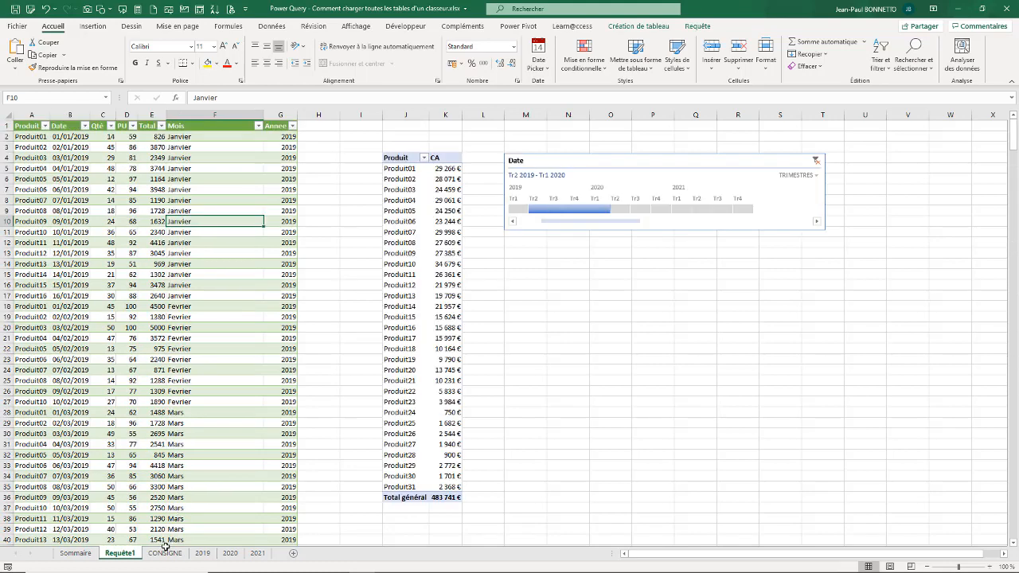
{"action": "left_click", "coordinate": [77, 553]}
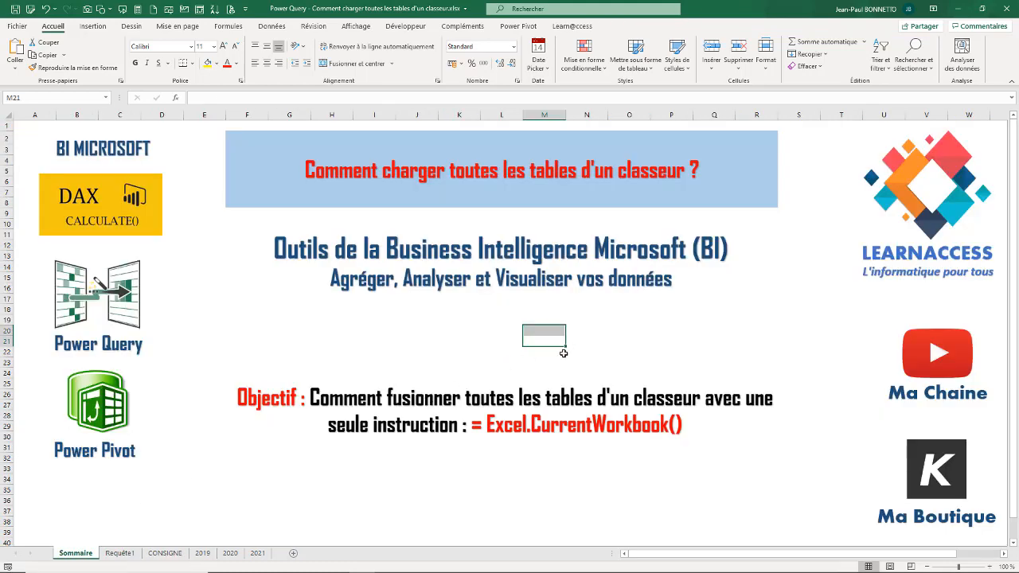